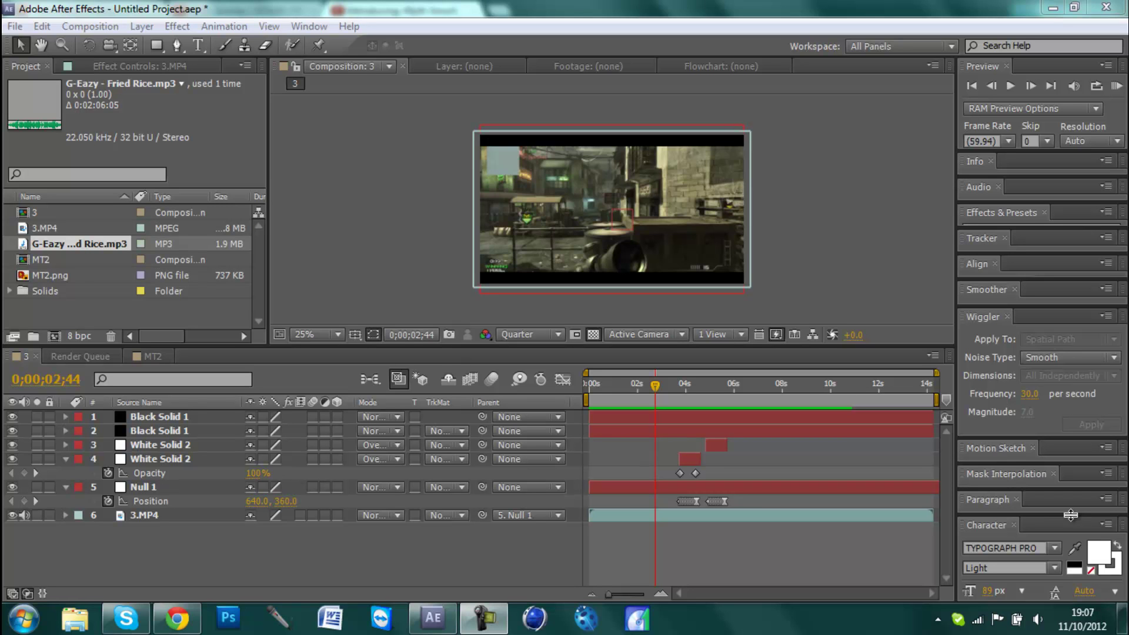
Step: Preview composition 3 and move to about 0;00;03;37
click(1114, 100)
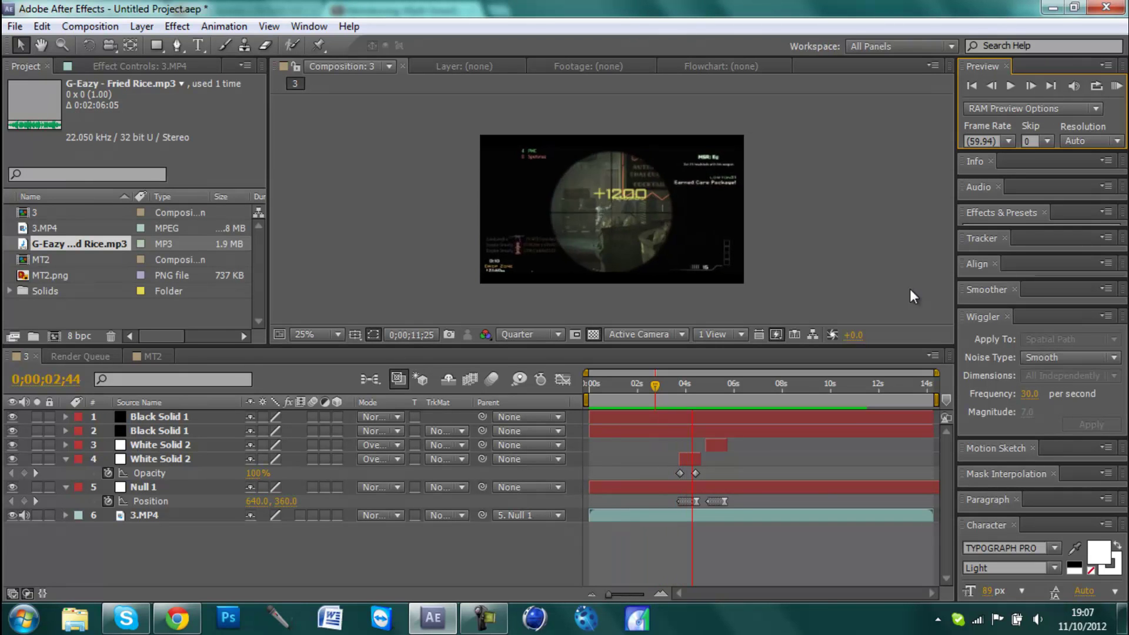
key(space)
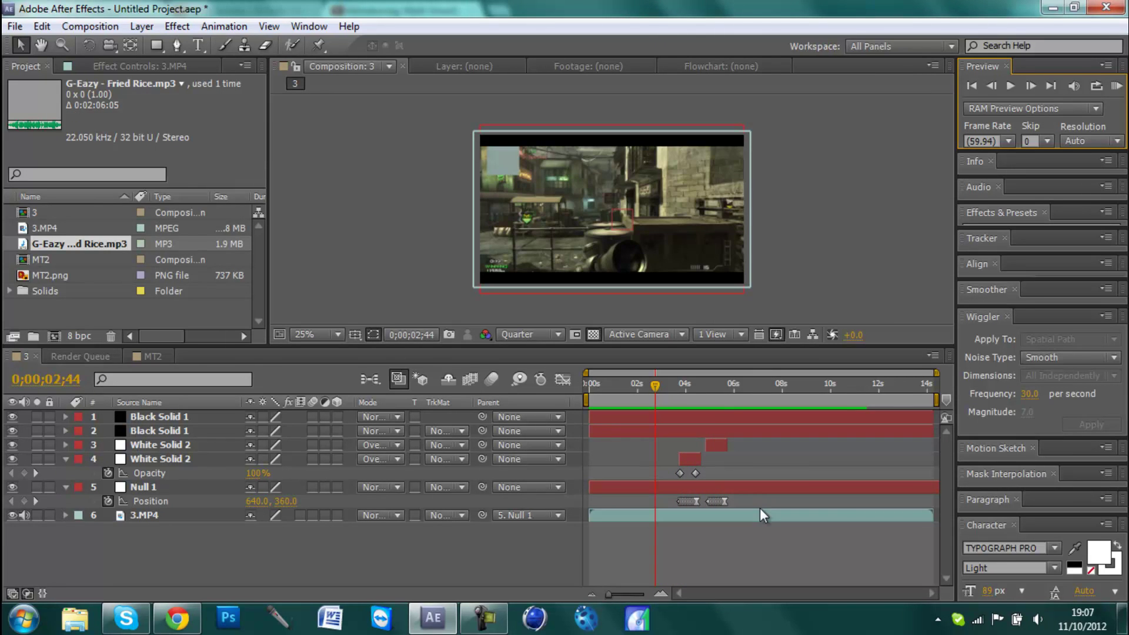
drag(656, 379, 689, 378)
Step: Preview the MT2 title and step through its blur keyframes to 0;00;04;14
click(162, 359)
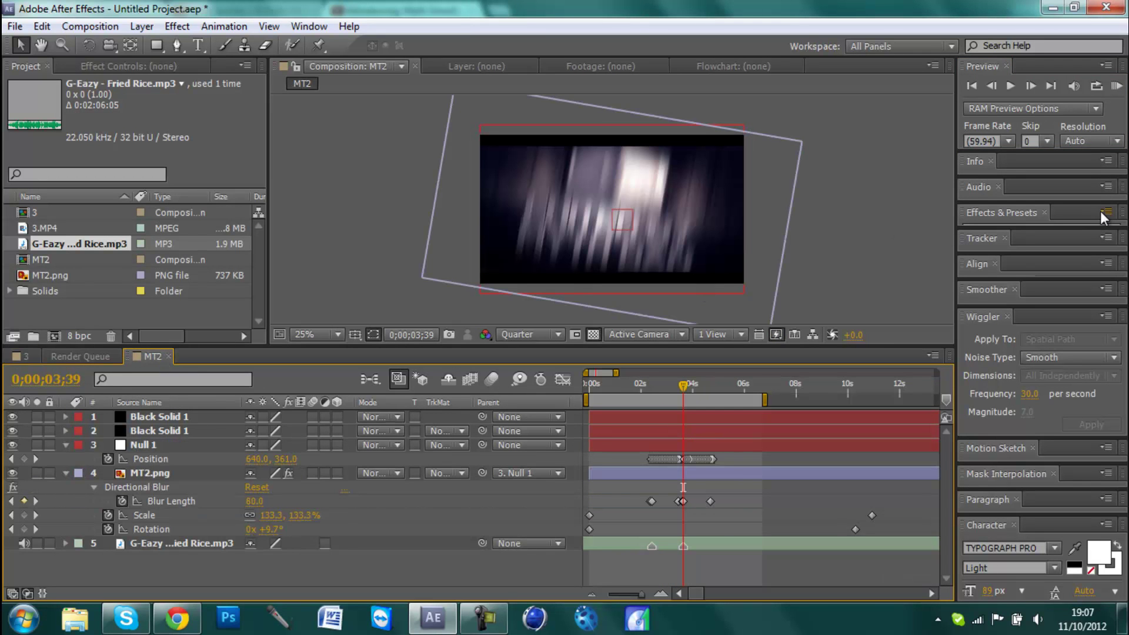
click(1116, 86)
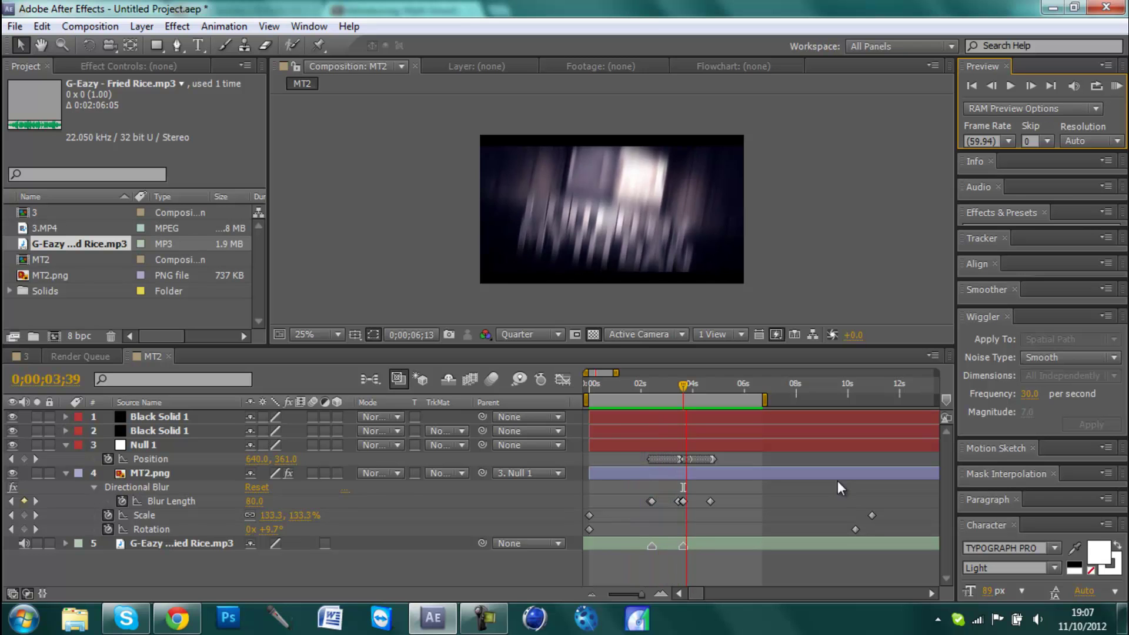
click(806, 456)
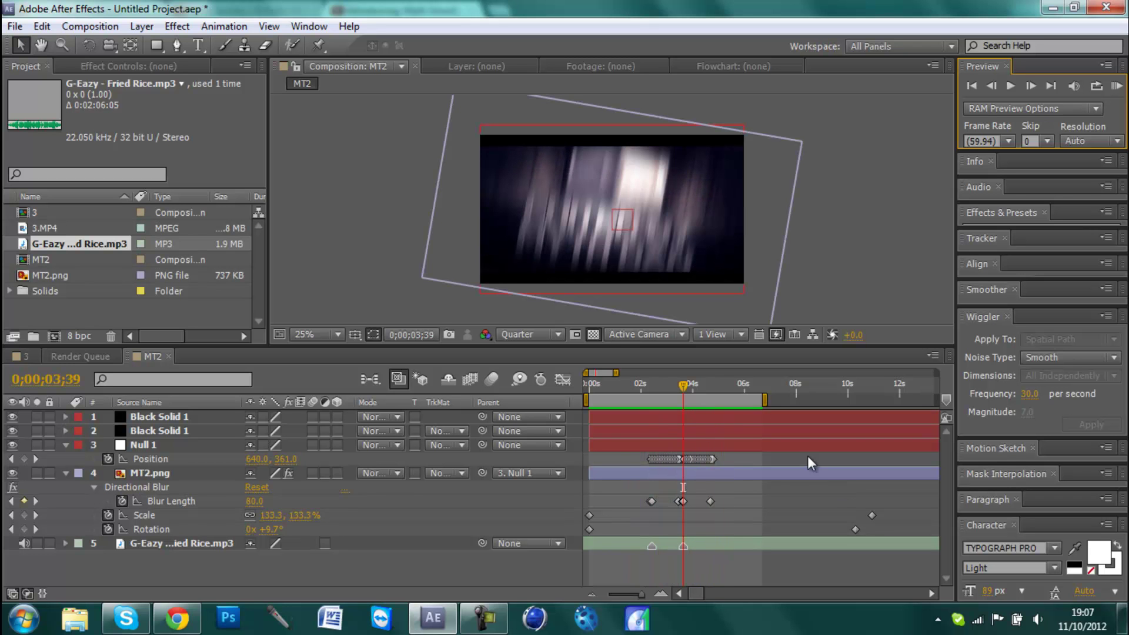
click(636, 385)
drag(649, 385, 682, 484)
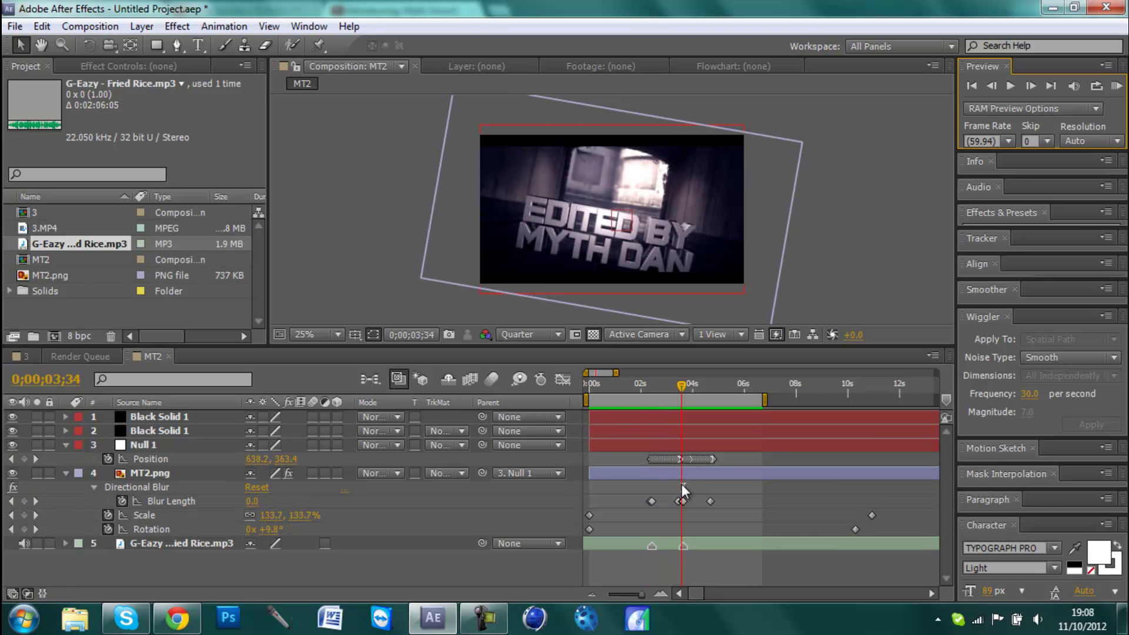
Step: Back in composition 3, delete Null 1 and the four solid layers
click(19, 357)
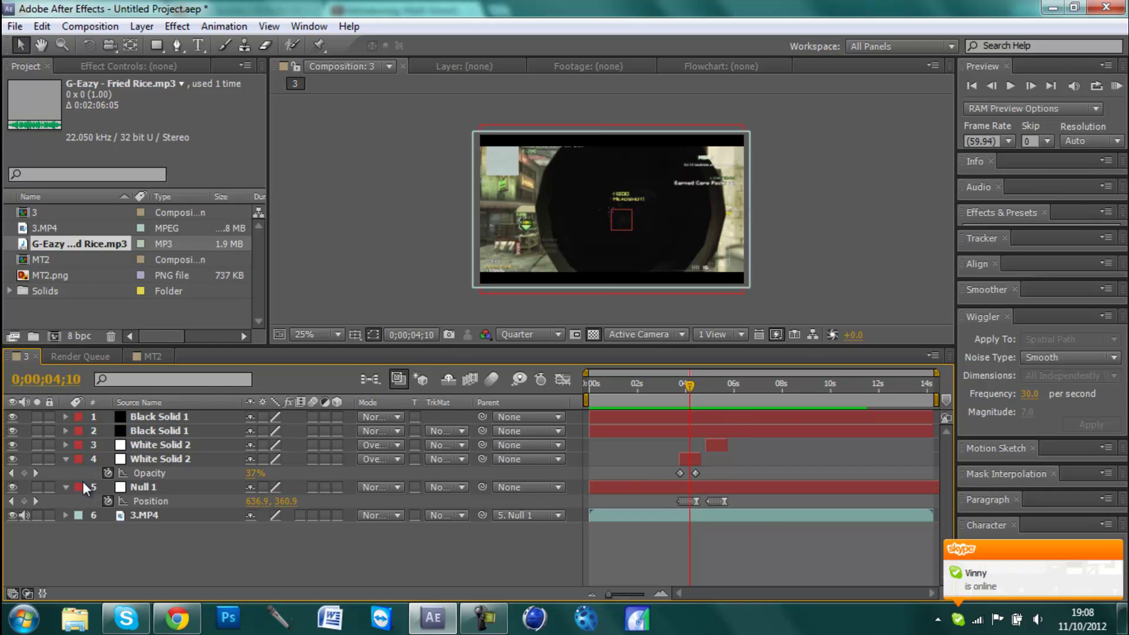
click(142, 488)
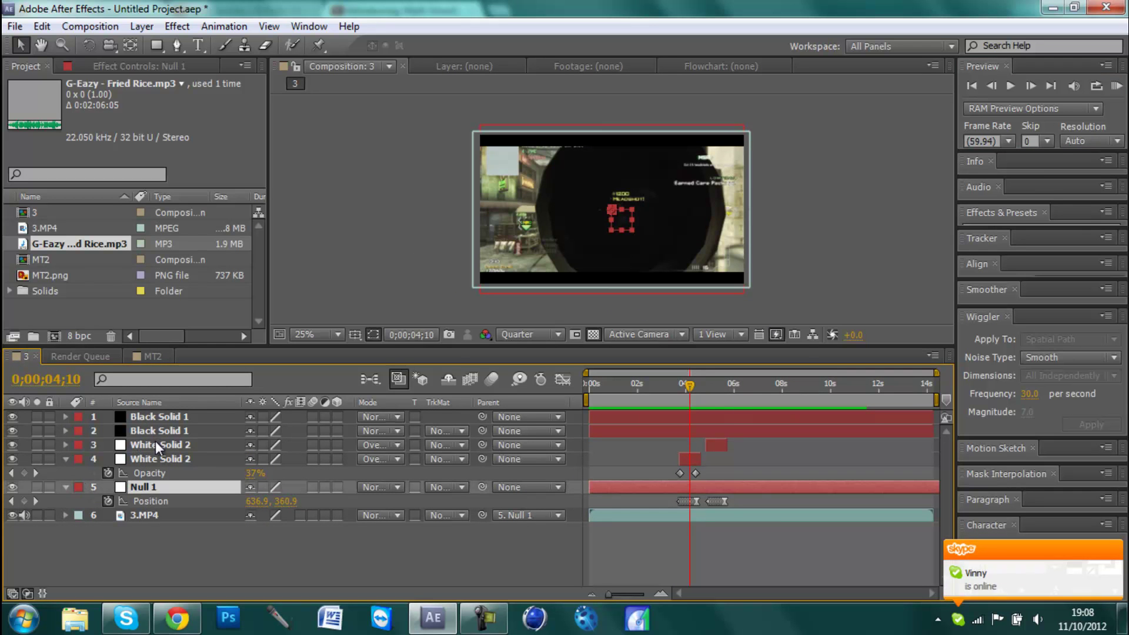
shift+click(155, 418)
key(Delete)
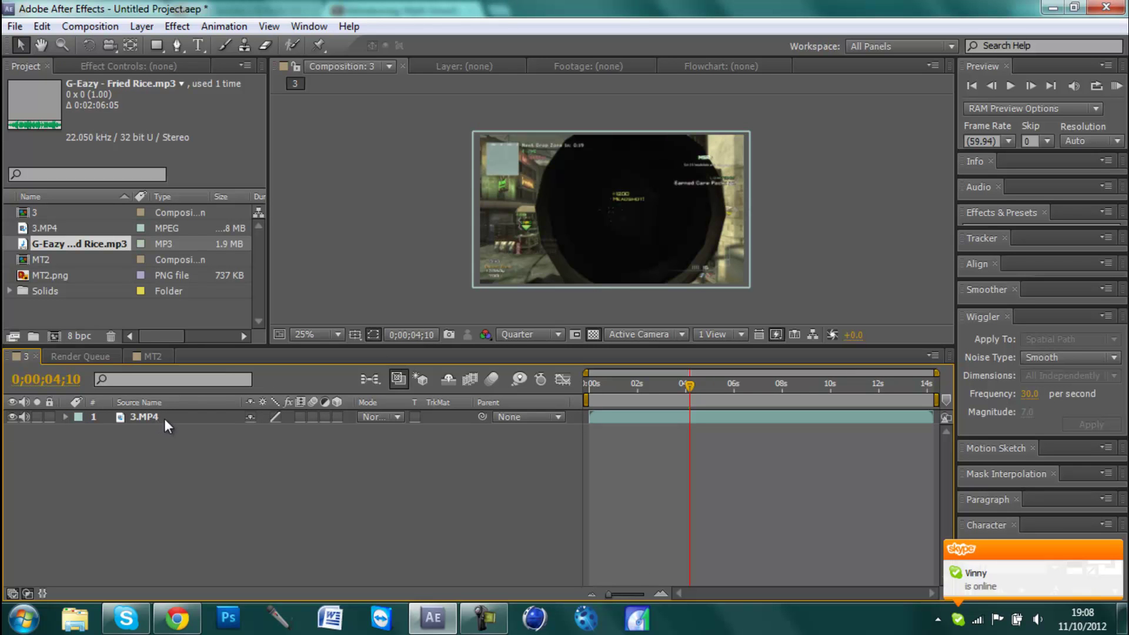
Step: Set the 3.MP4 clip's Scale to 105%
click(164, 418)
key(s)
click(295, 431)
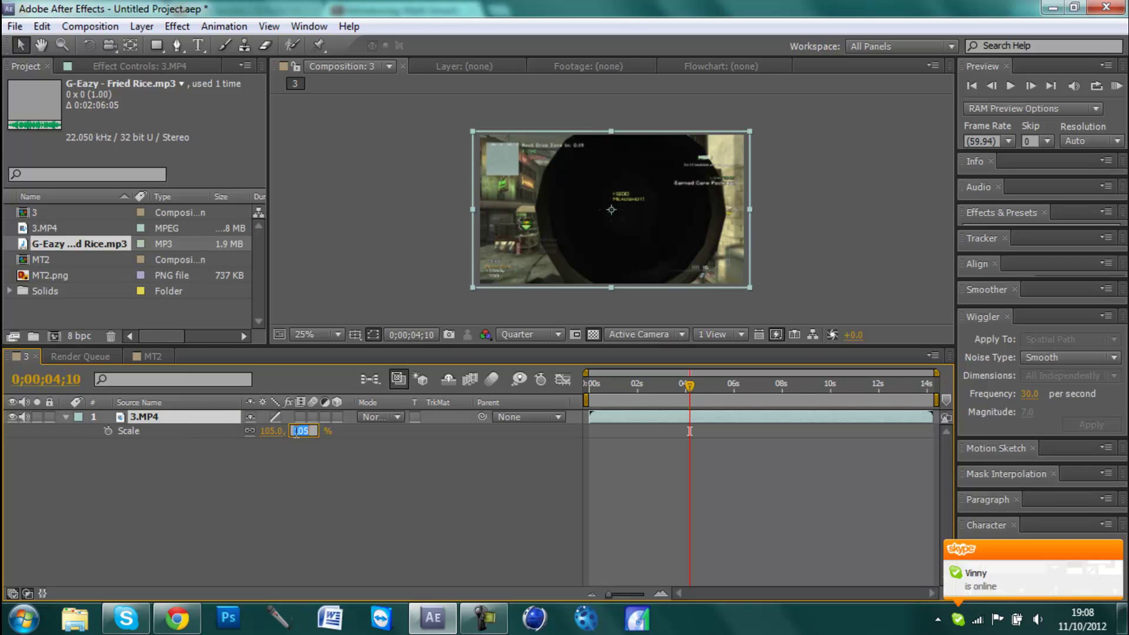
text(10)
key(Return)
click(295, 431)
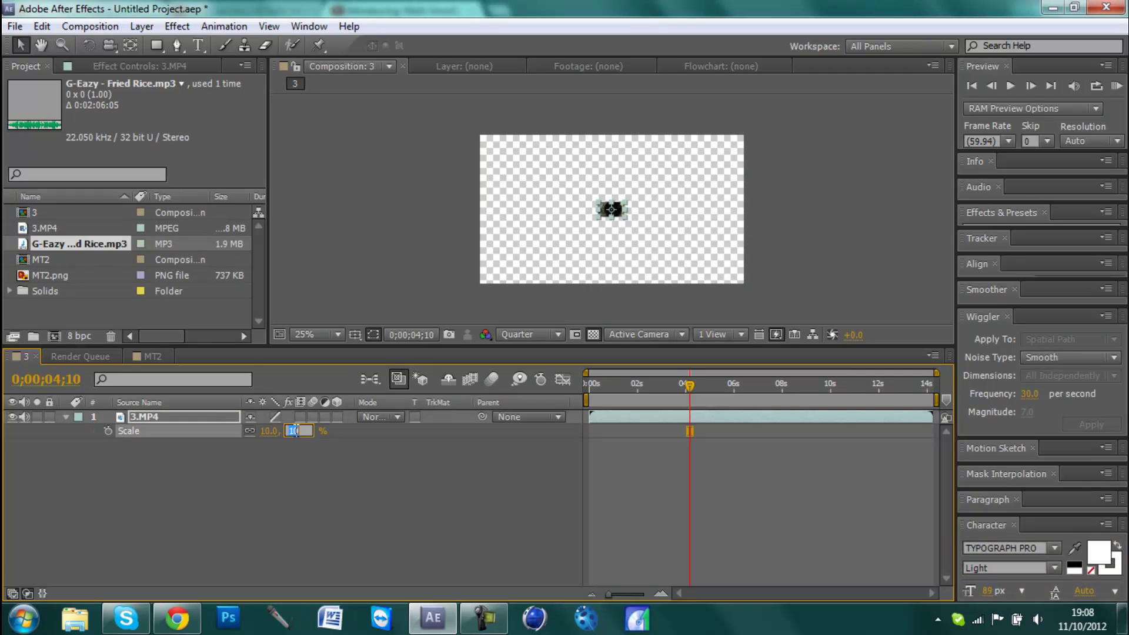
text(100)
key(Return)
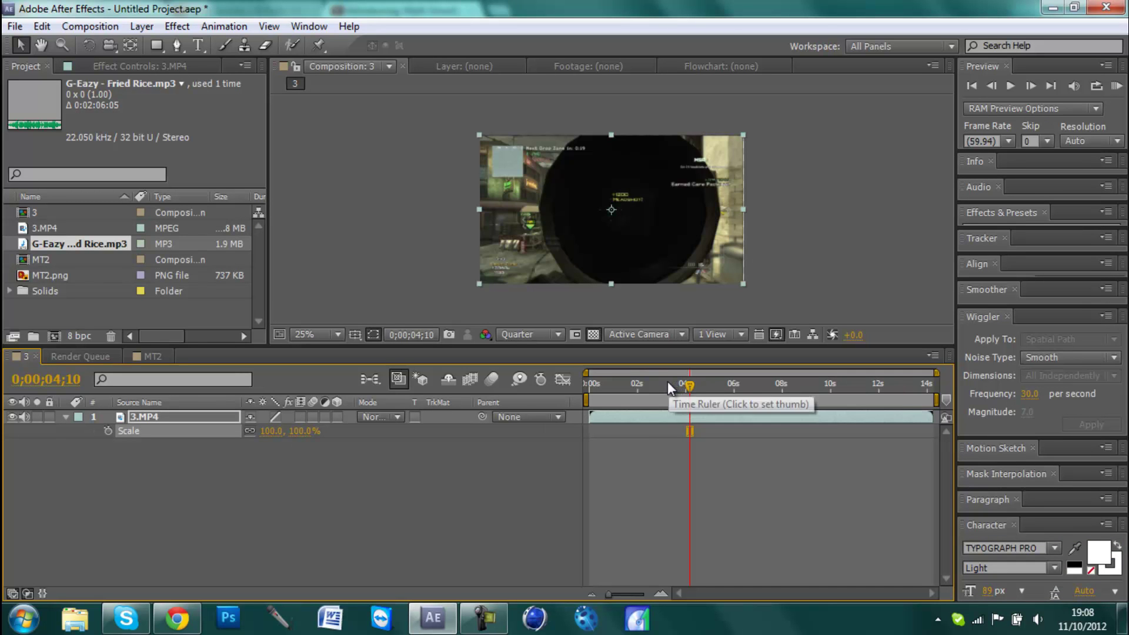
drag(690, 383, 679, 382)
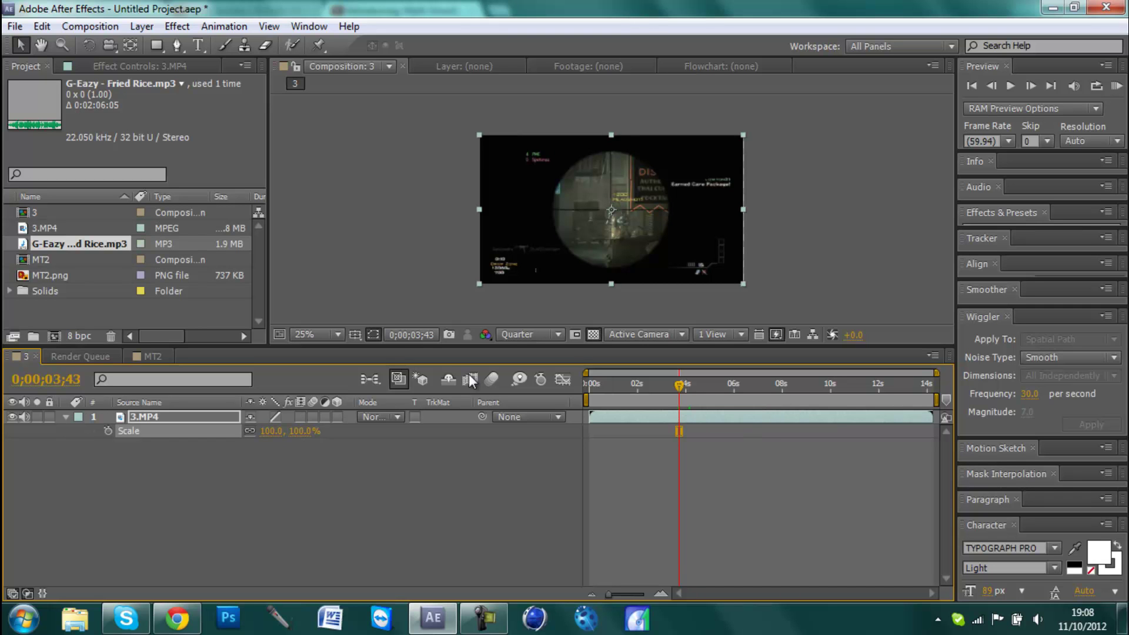
drag(310, 444, 306, 440)
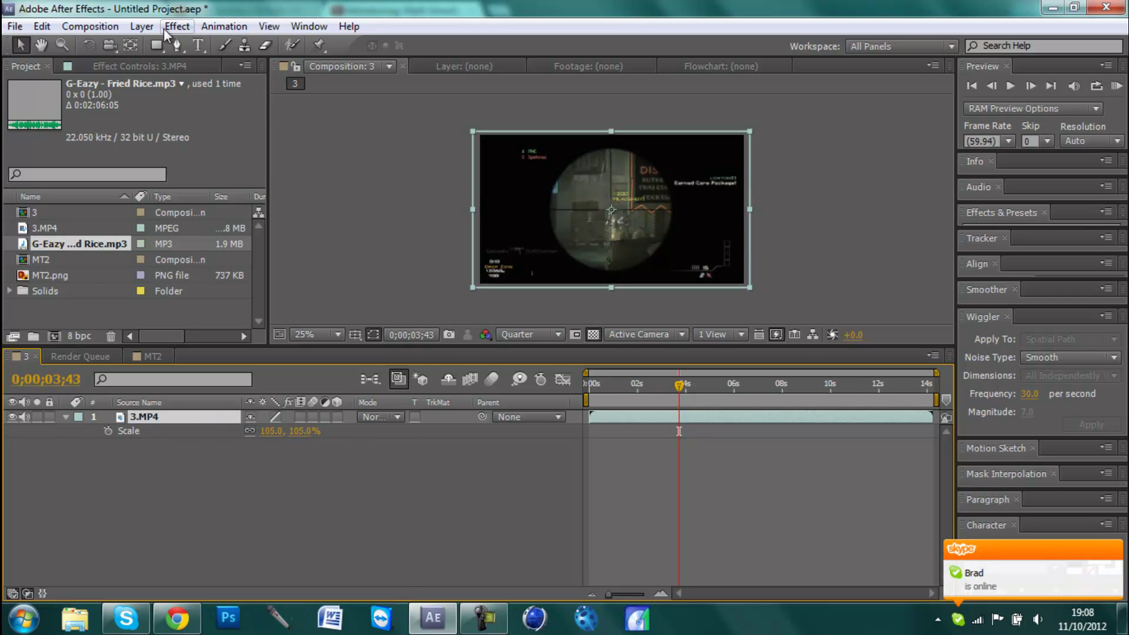
Step: Create a comp-sized black solid layer
click(147, 28)
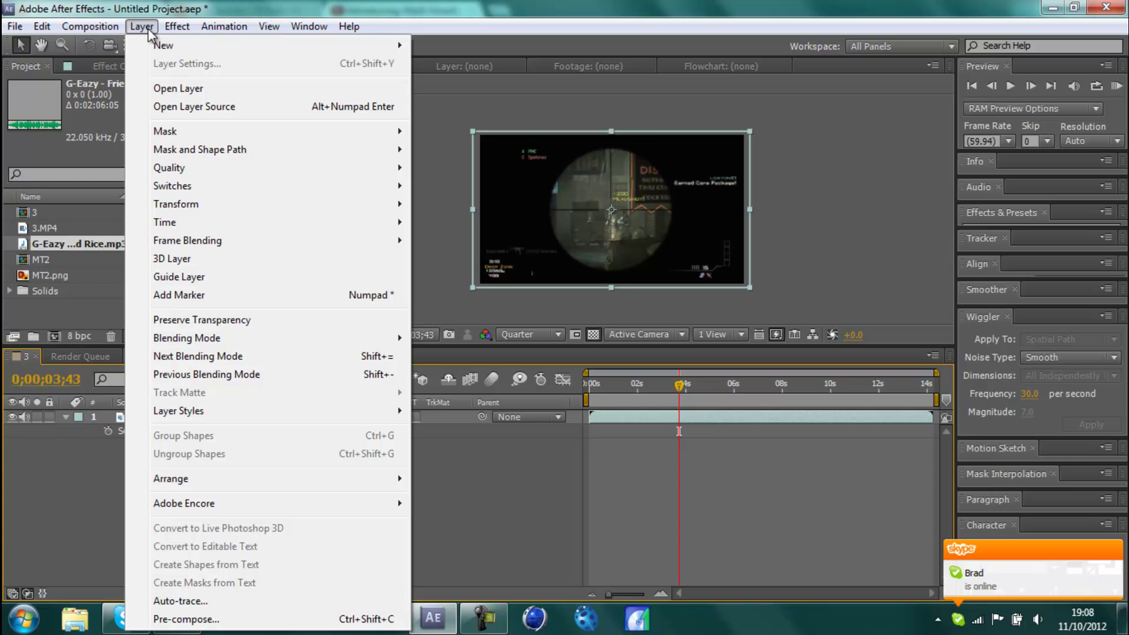
mouse_move(156, 45)
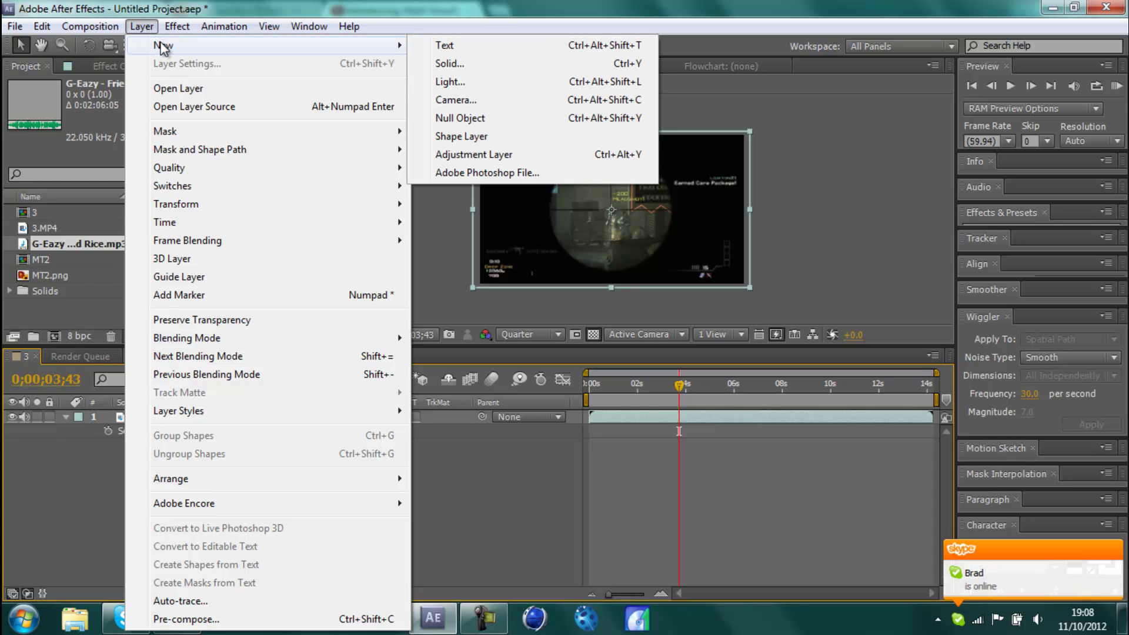
click(485, 71)
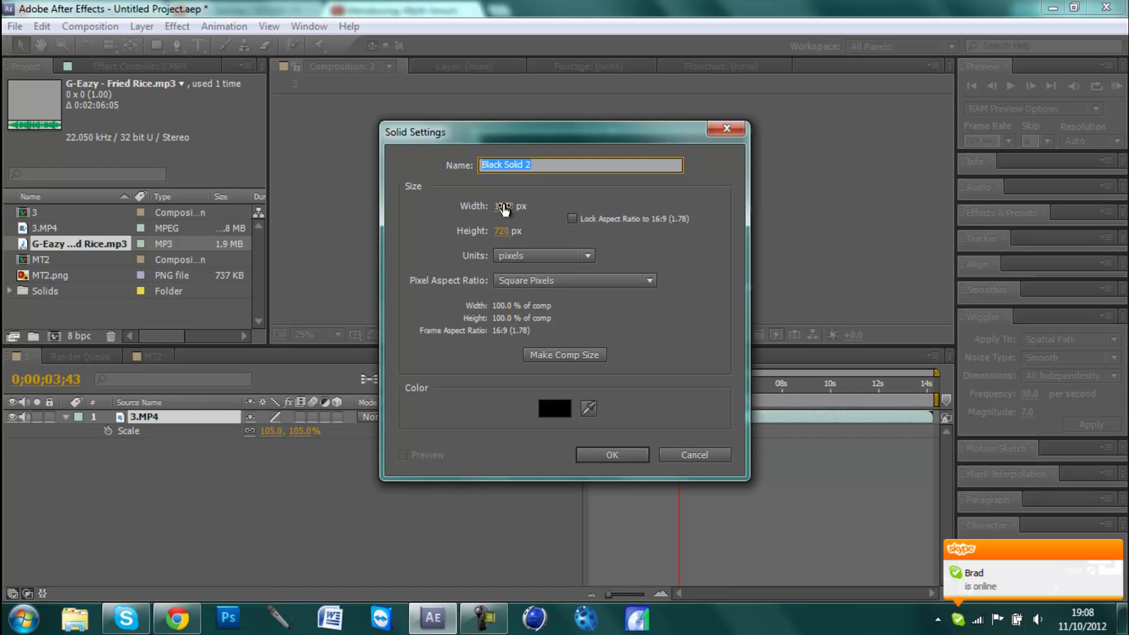
click(597, 454)
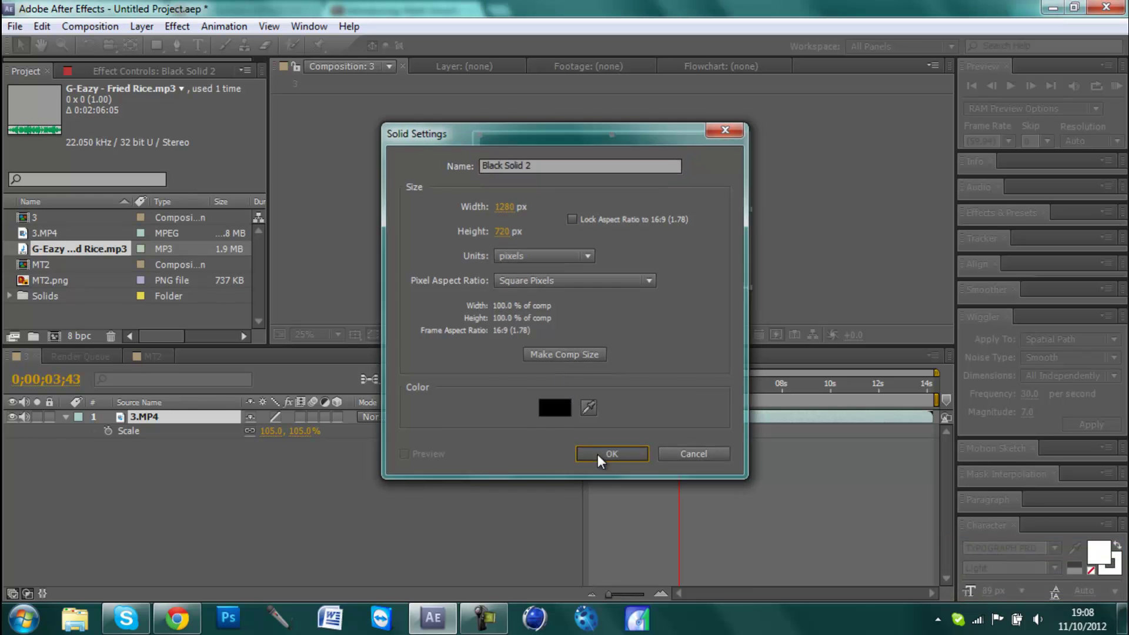
Step: Squash the solid into a thin bar at the top edge, and duplicate a copy to the bottom edge
click(634, 397)
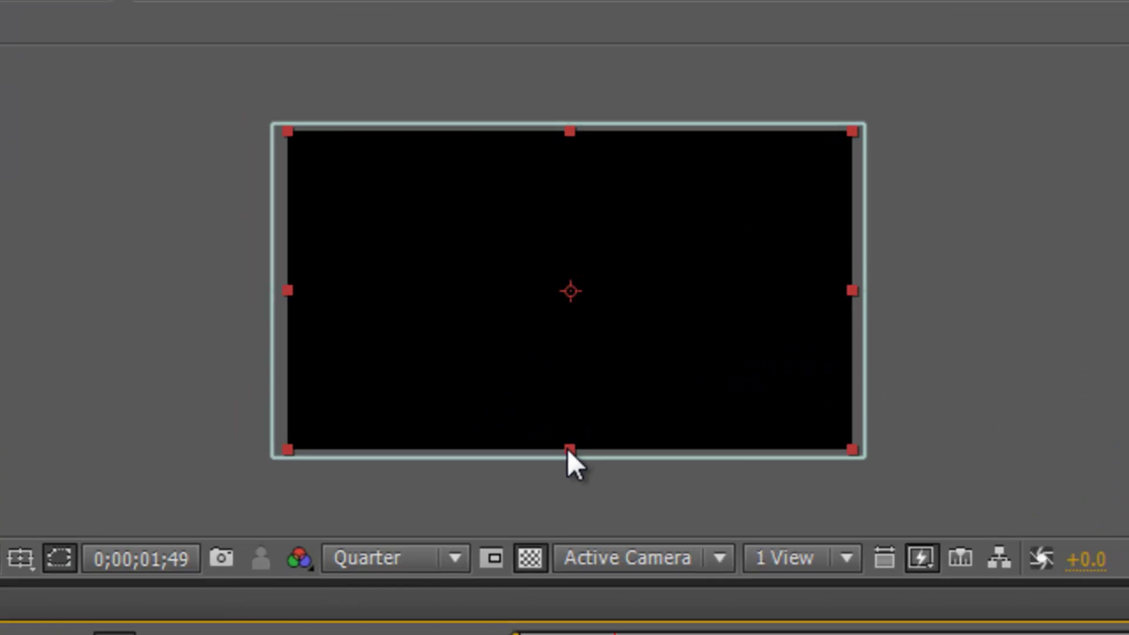
drag(569, 448, 587, 309)
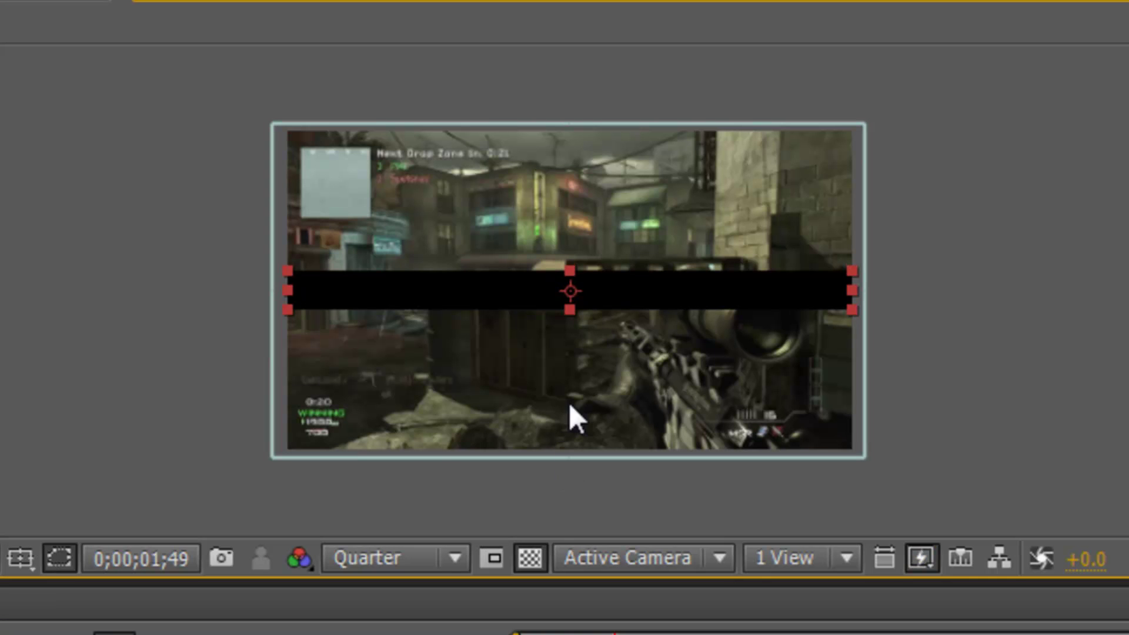
drag(640, 288, 626, 141)
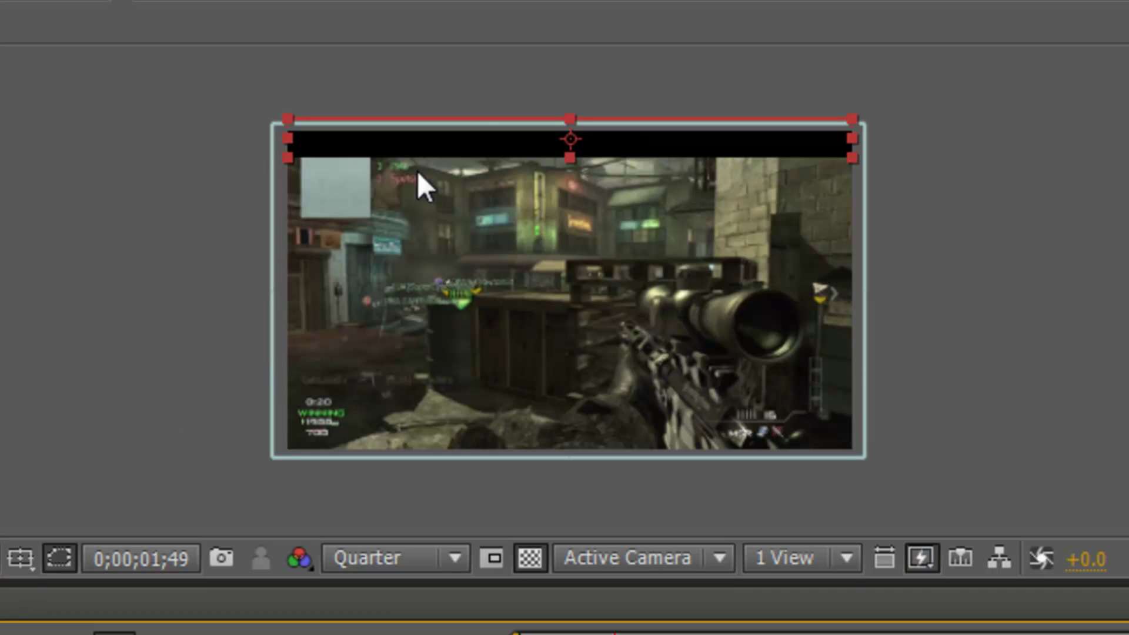
key(ctrl+d)
drag(476, 133, 509, 436)
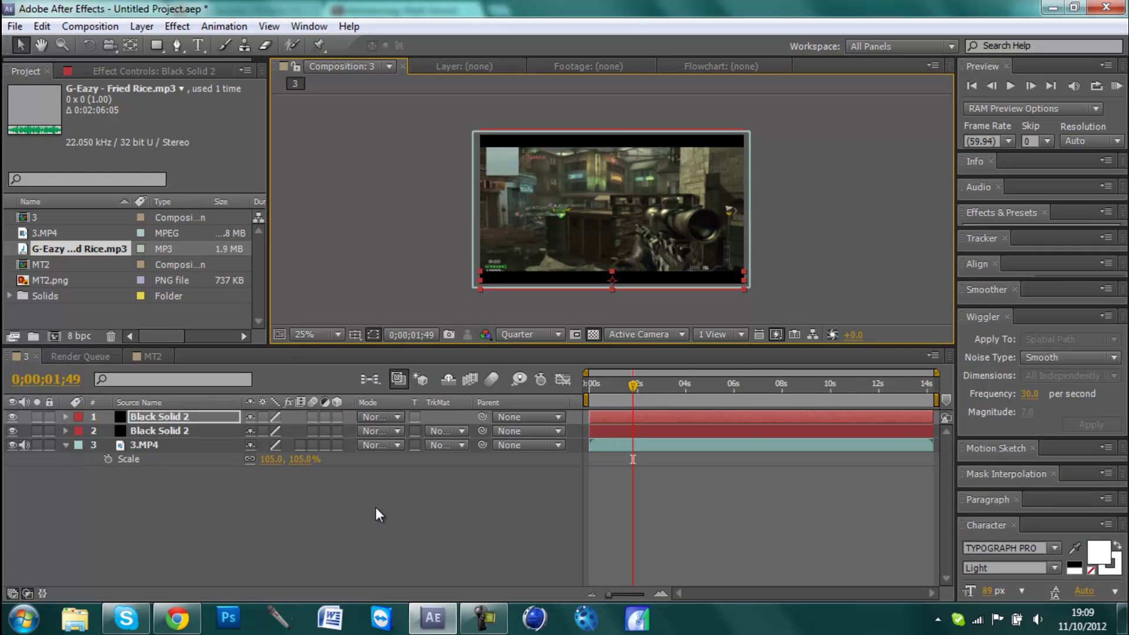
Step: Add a new null object layer at about 0;00;03;15
click(376, 509)
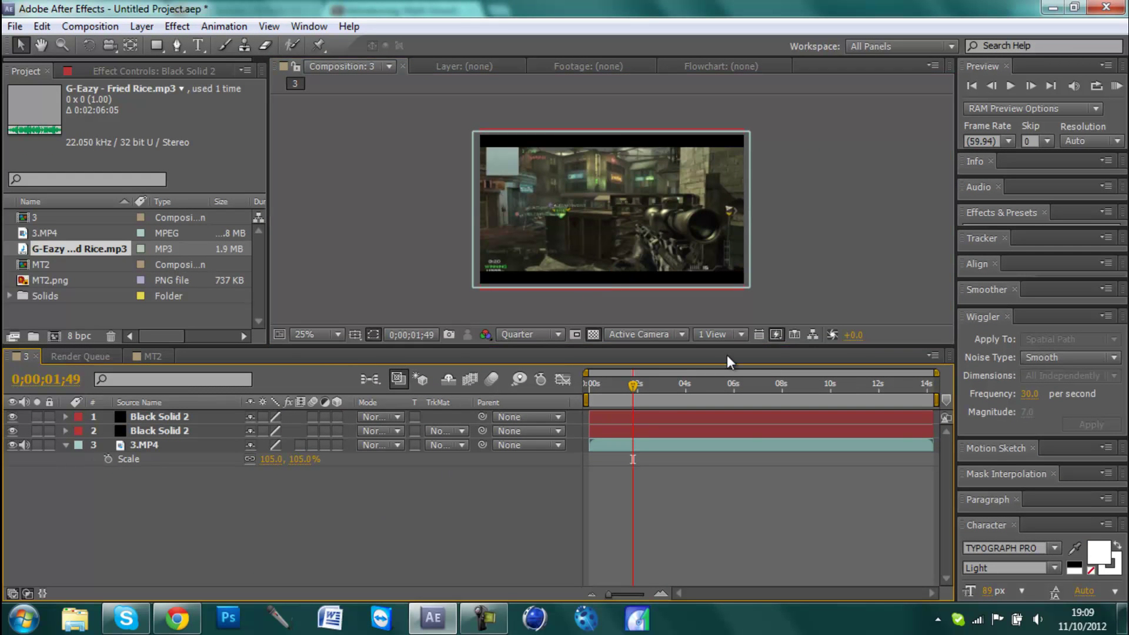
drag(643, 386, 675, 390)
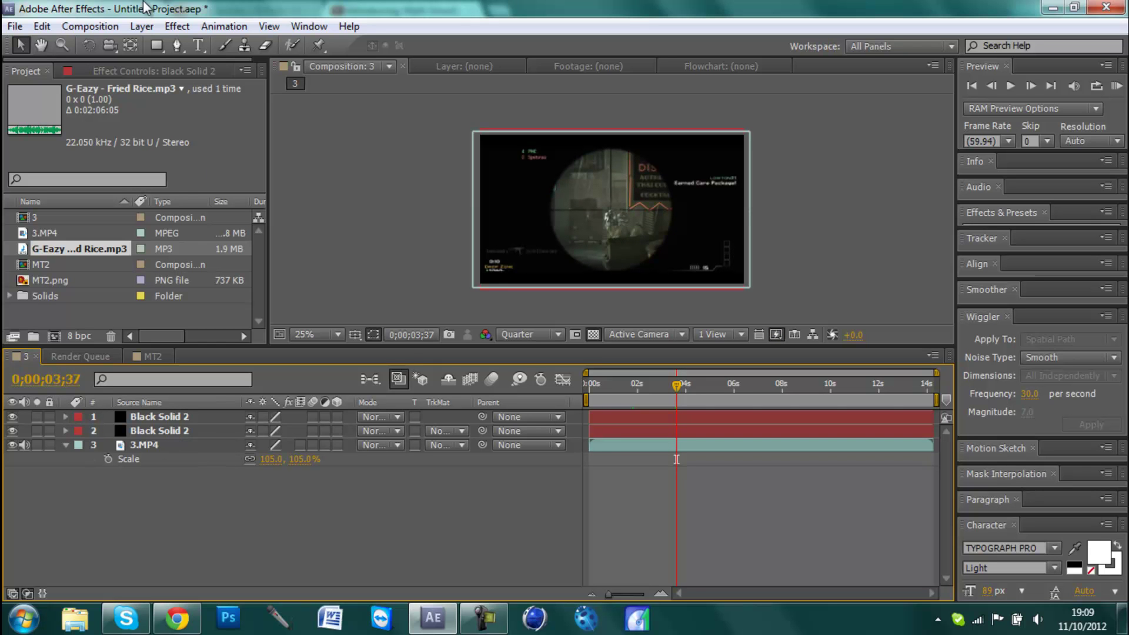
click(142, 25)
mouse_move(177, 45)
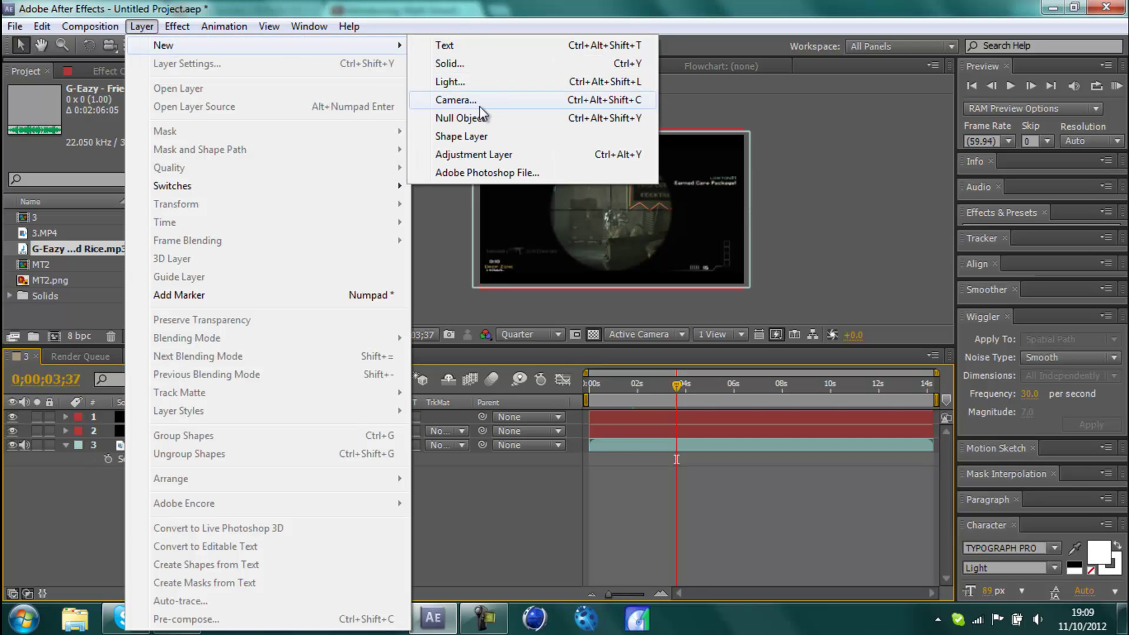
click(462, 118)
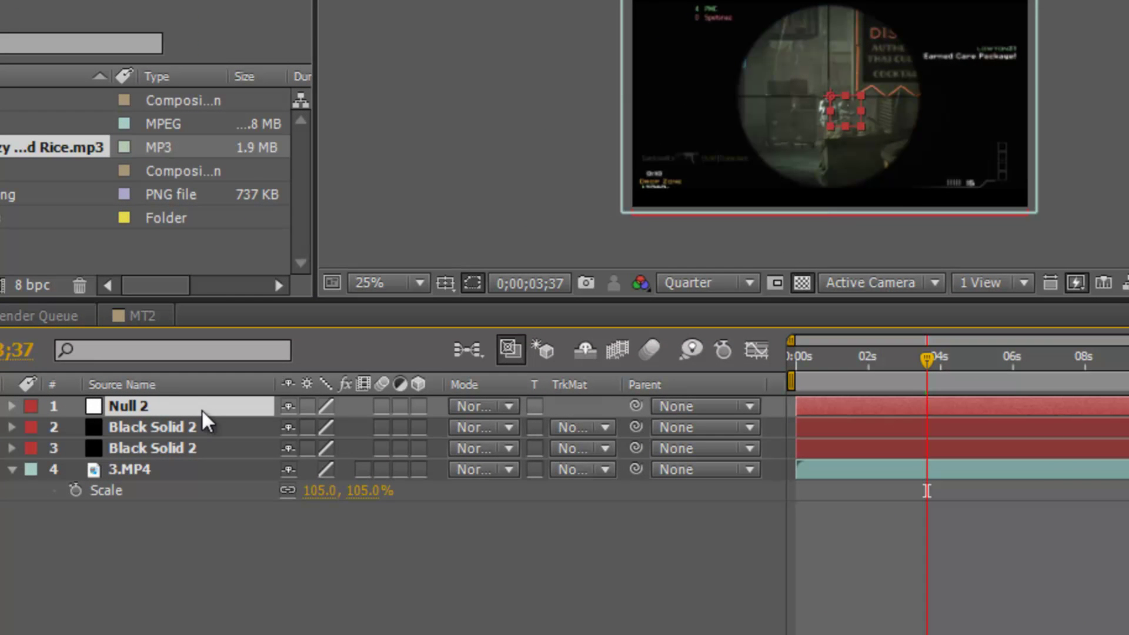
Step: Keyframe Null 2's Position at the current time and at 0;00;04;55, then select both keys
key(p)
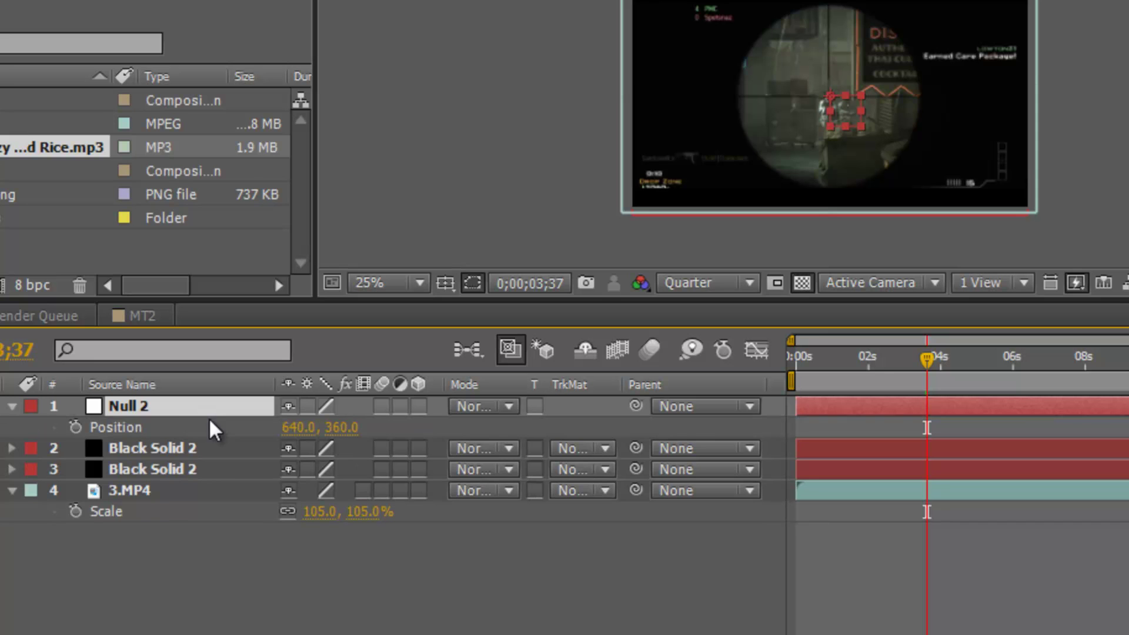
click(80, 428)
click(972, 356)
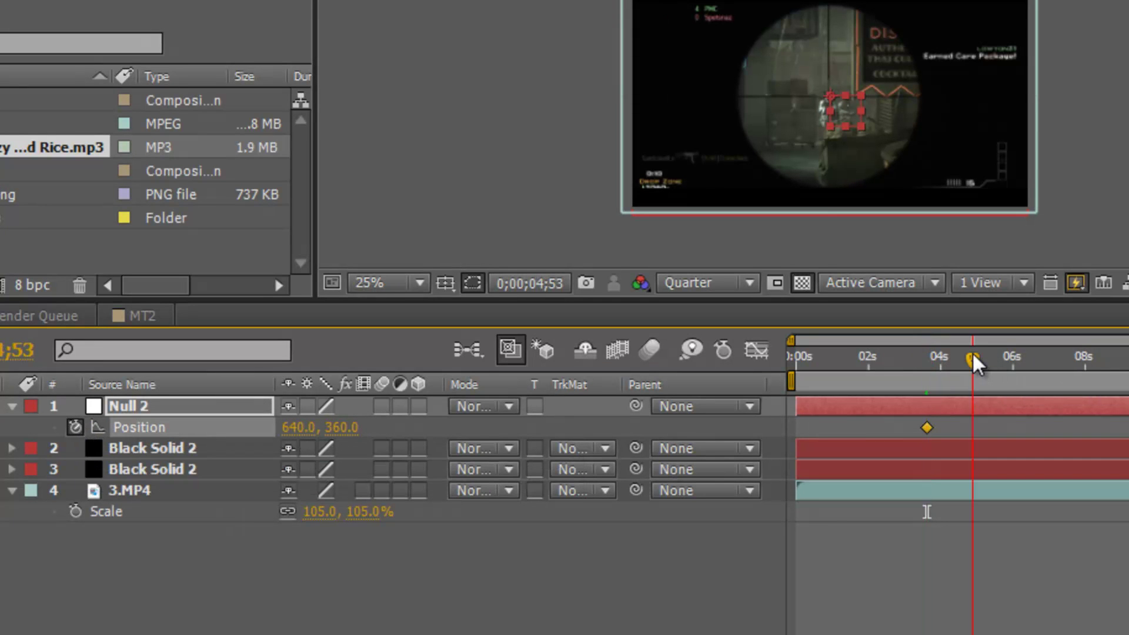
drag(972, 355, 973, 356)
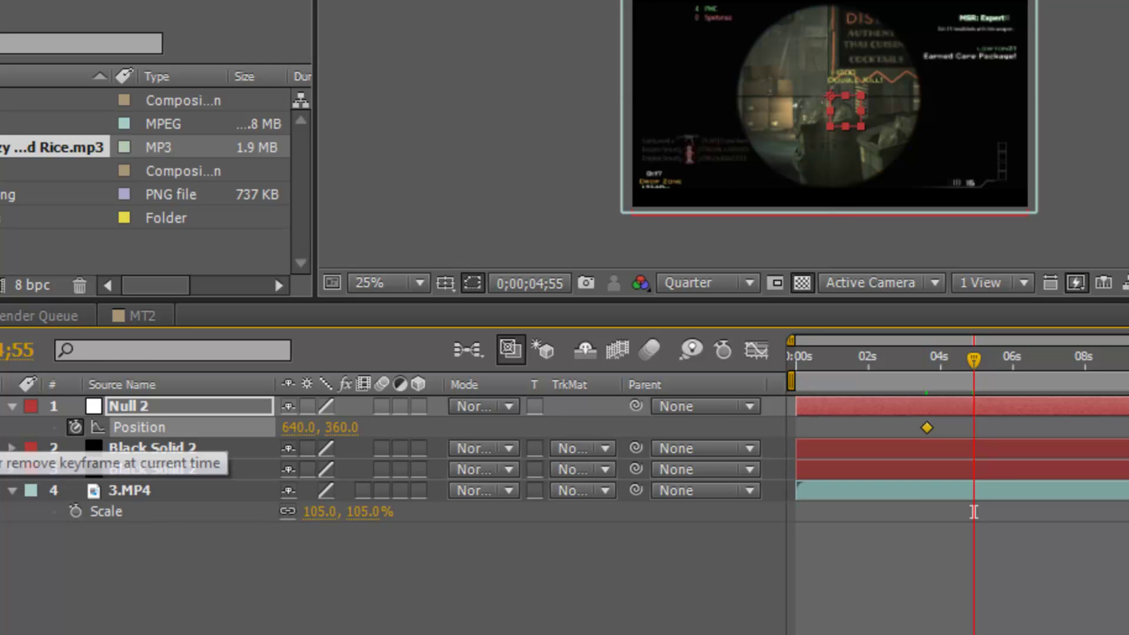
click(2, 429)
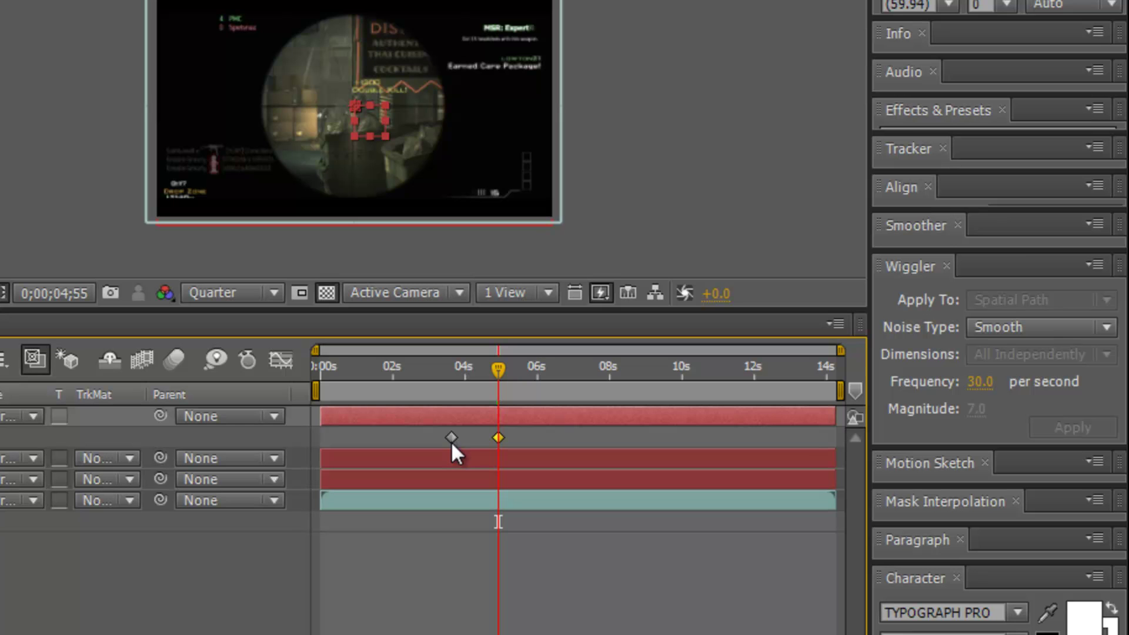
shift+click(451, 438)
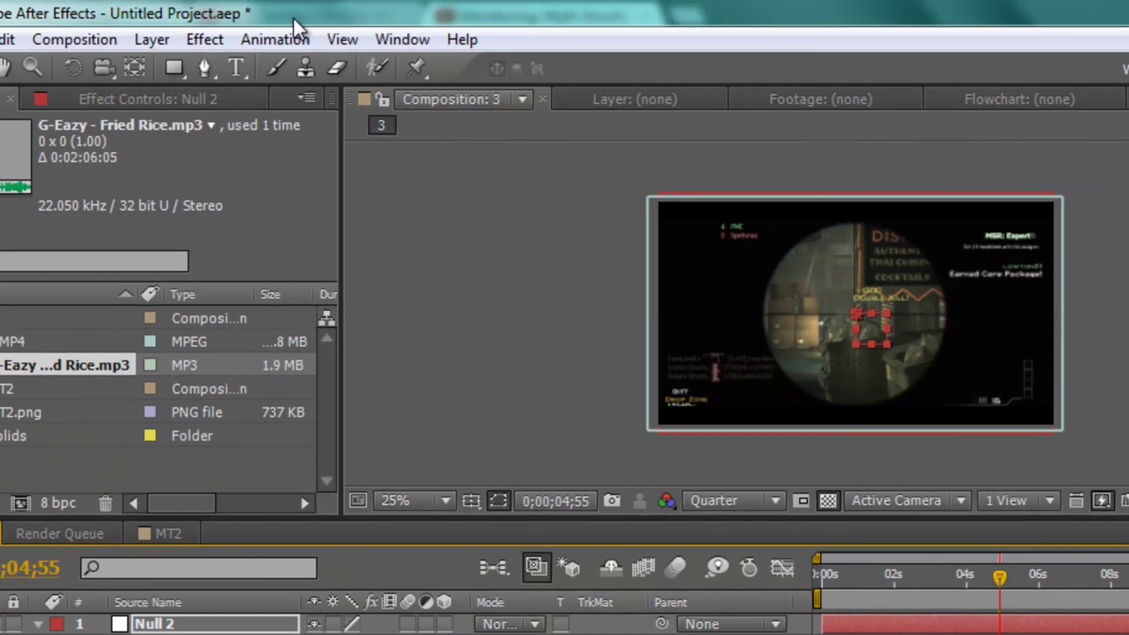
Step: Use the Wiggler to apply frequency 30 and magnitude 7 to Null 2's Position keyframes
click(403, 38)
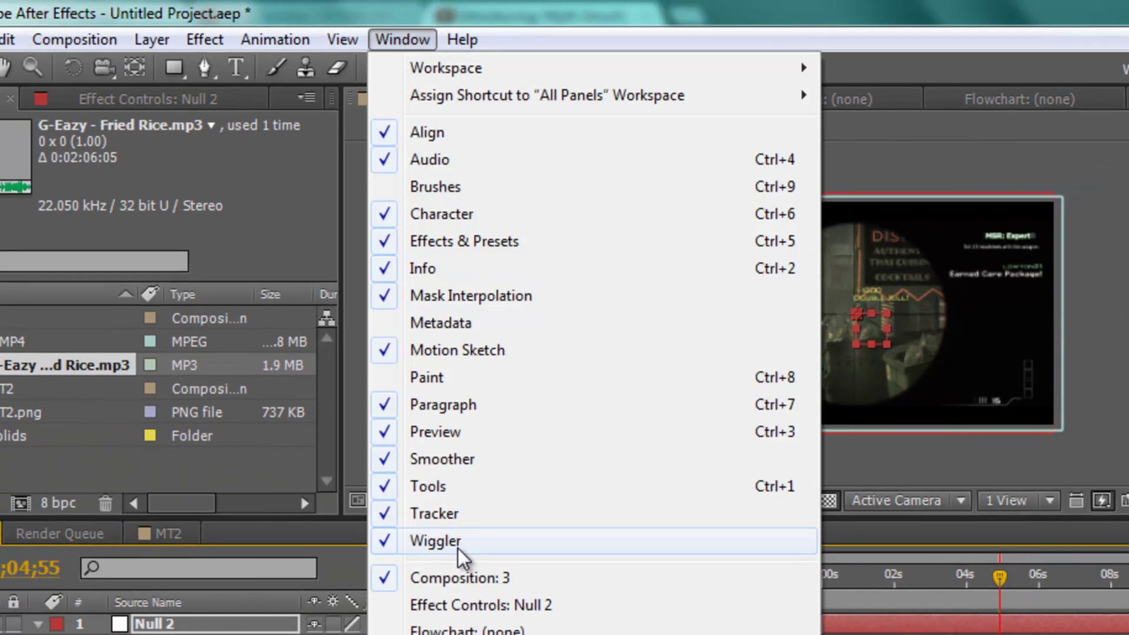
click(397, 42)
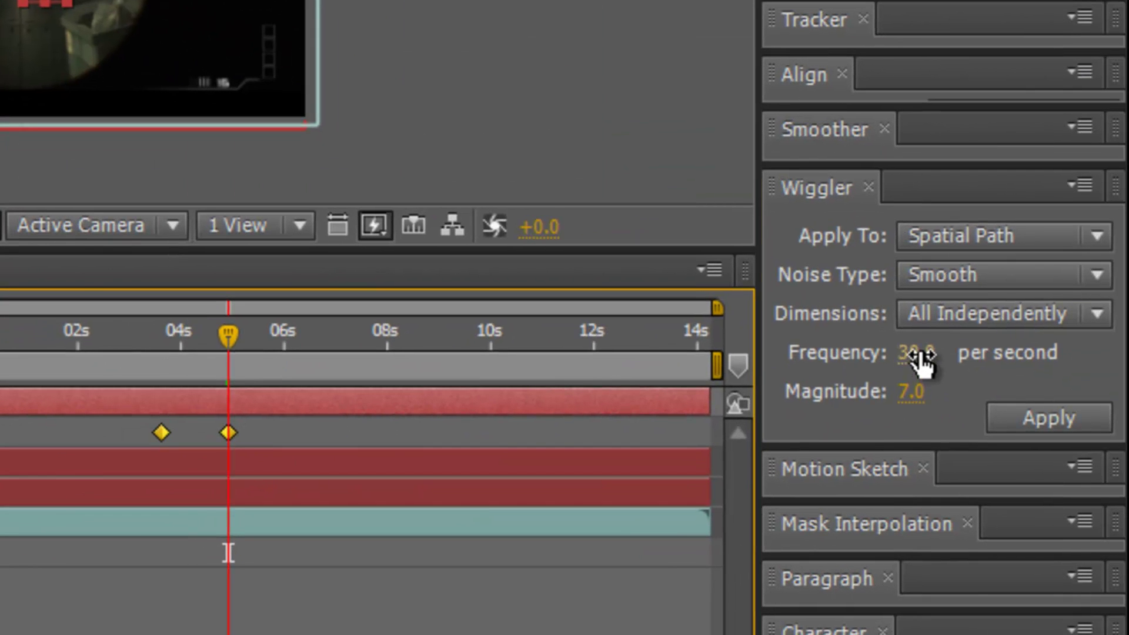
click(920, 354)
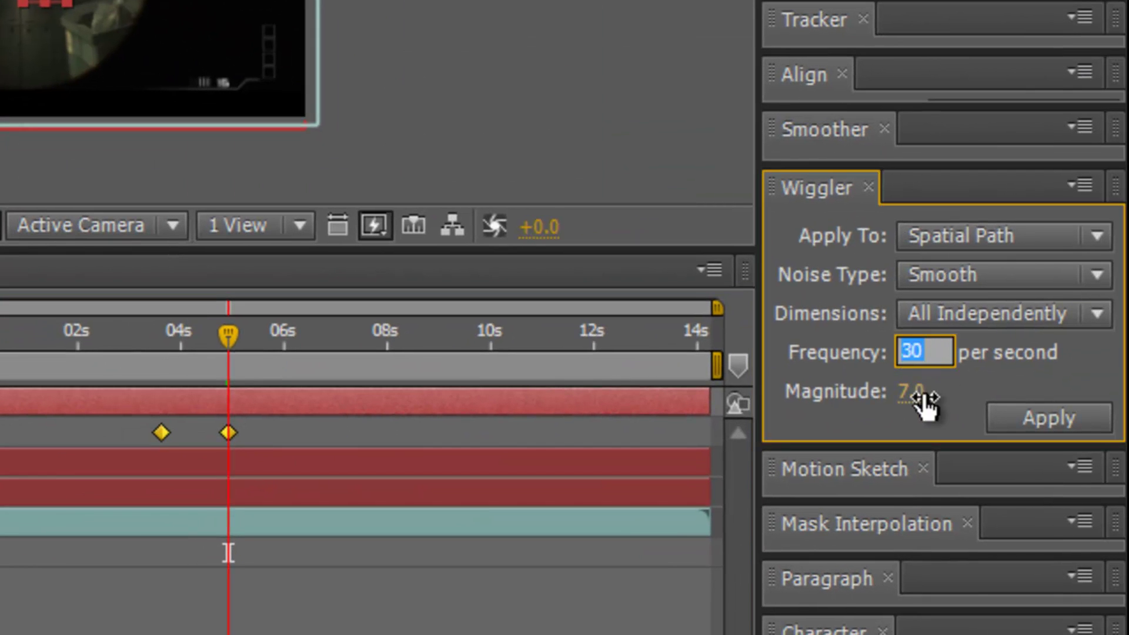
key(Return)
click(913, 351)
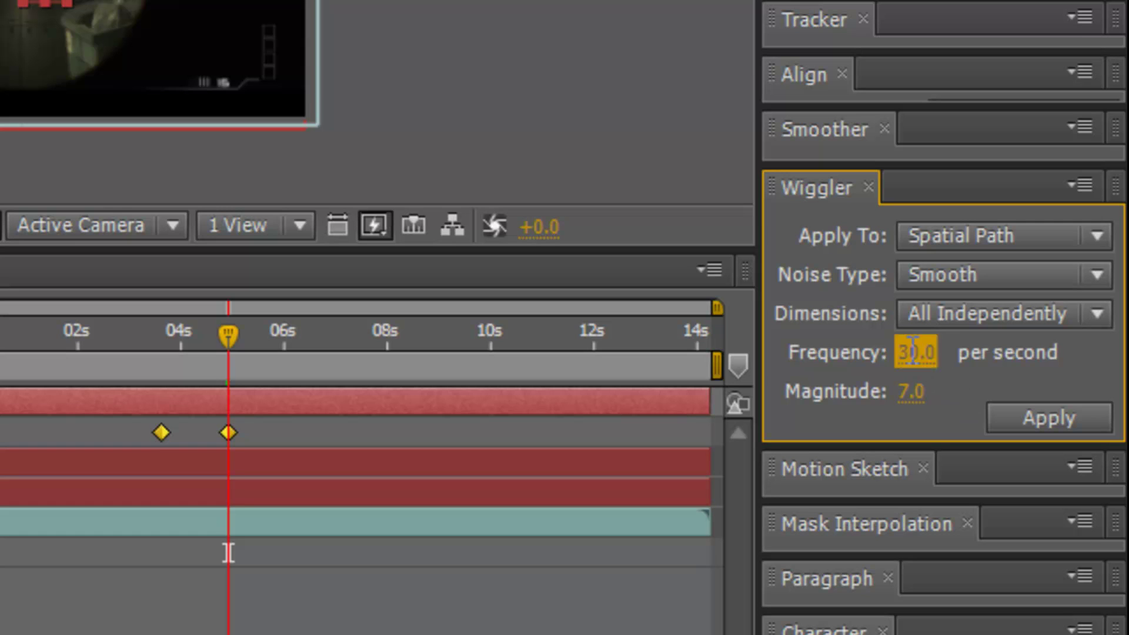
text(60)
key(Return)
click(925, 357)
text(30)
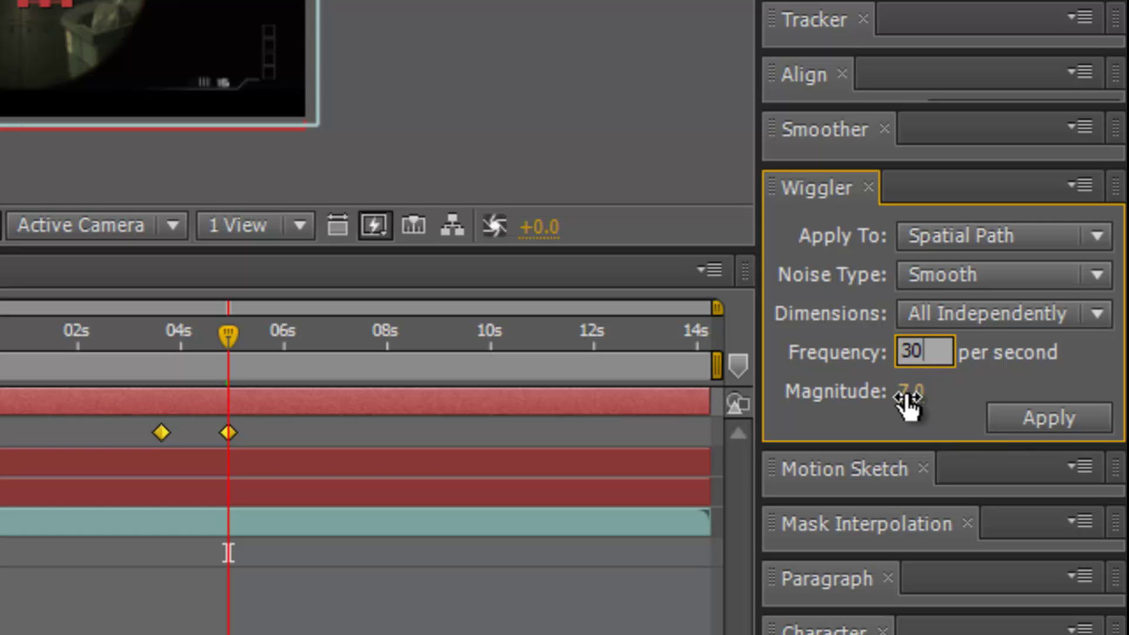
key(Return)
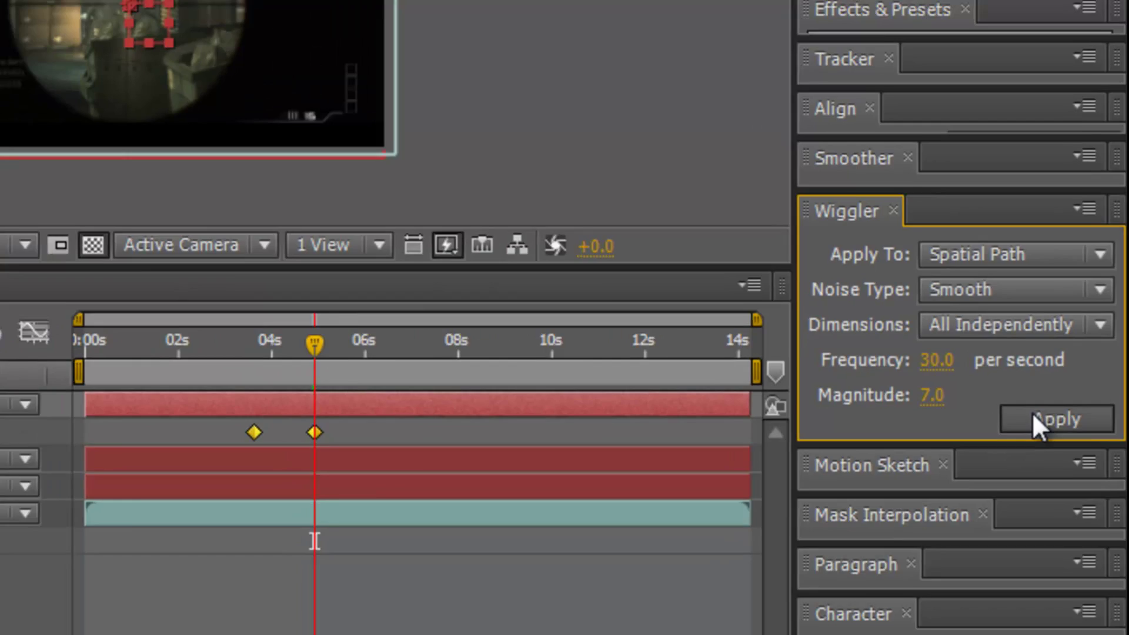
click(1032, 414)
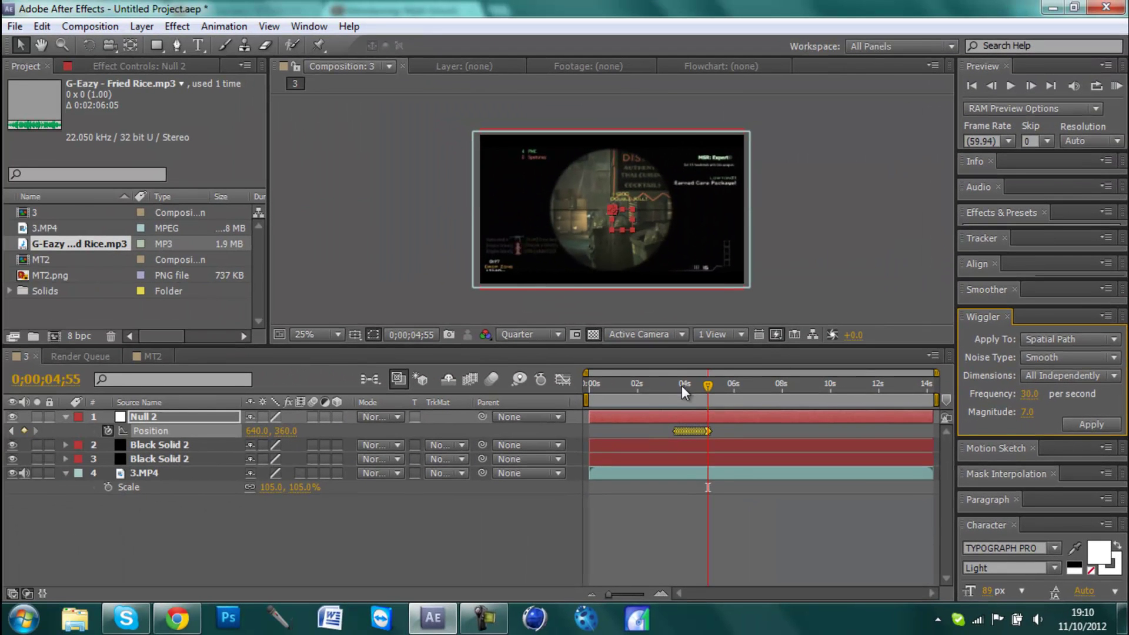
mouse_move(680, 383)
mouse_down()
mouse_move(716, 390)
mouse_move(654, 387)
mouse_move(700, 392)
mouse_move(684, 390)
mouse_up()
Step: Parent the 3.MP4 clip to Null 2 and preview the shake
click(218, 470)
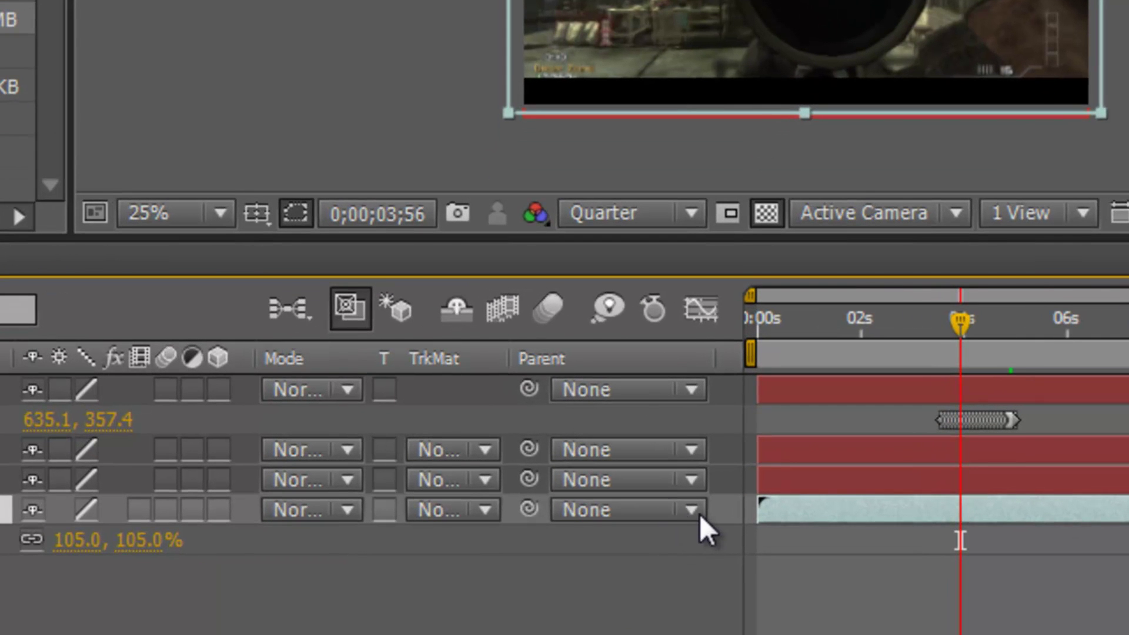
click(696, 510)
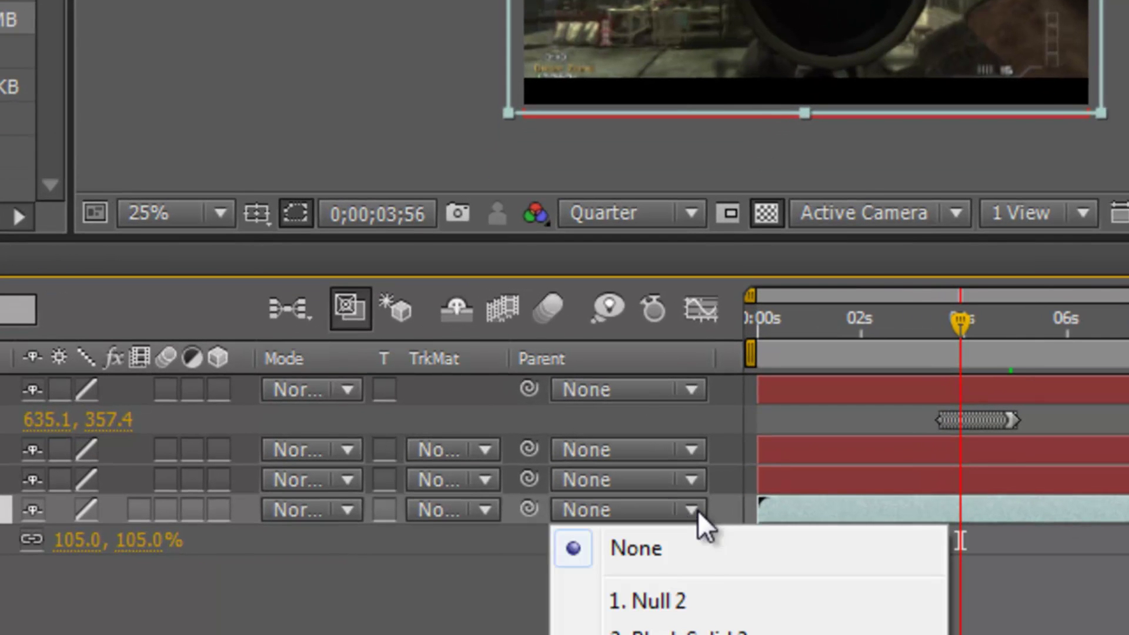
click(695, 601)
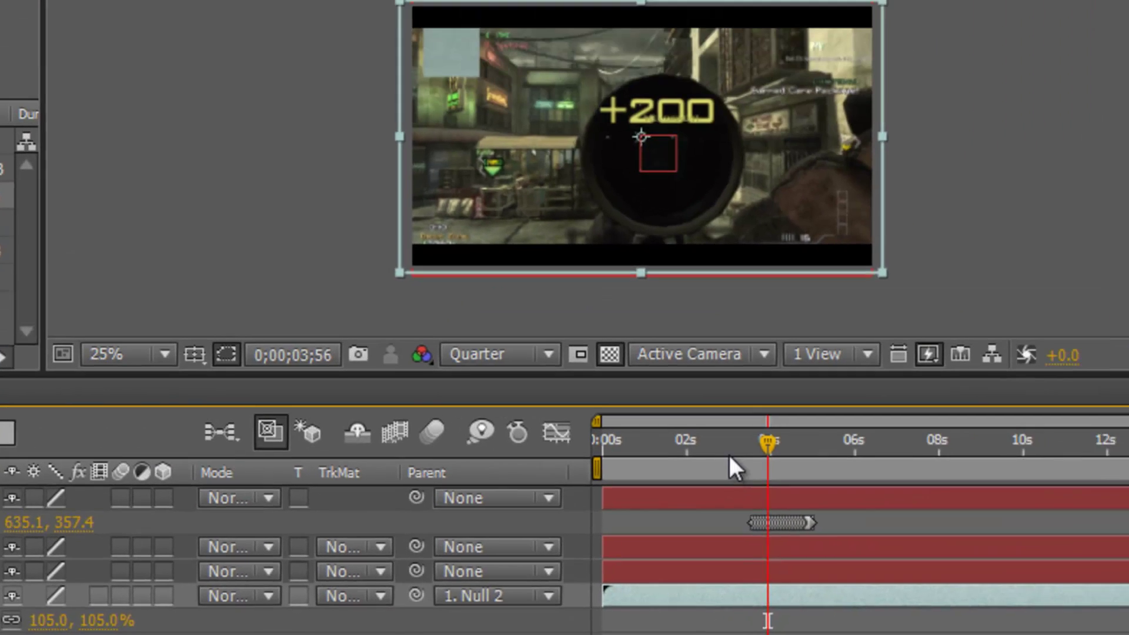
click(915, 321)
drag(695, 469, 773, 471)
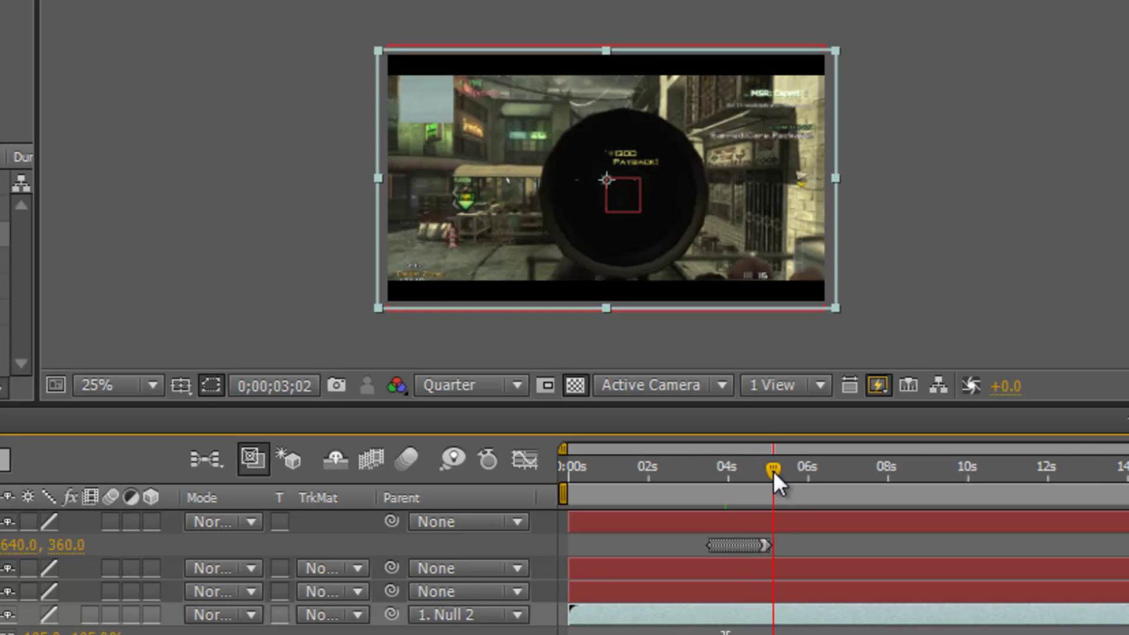
Step: Paste a copy of Null 2's wiggle keyframes at about 0;00;05;05
drag(679, 533, 798, 557)
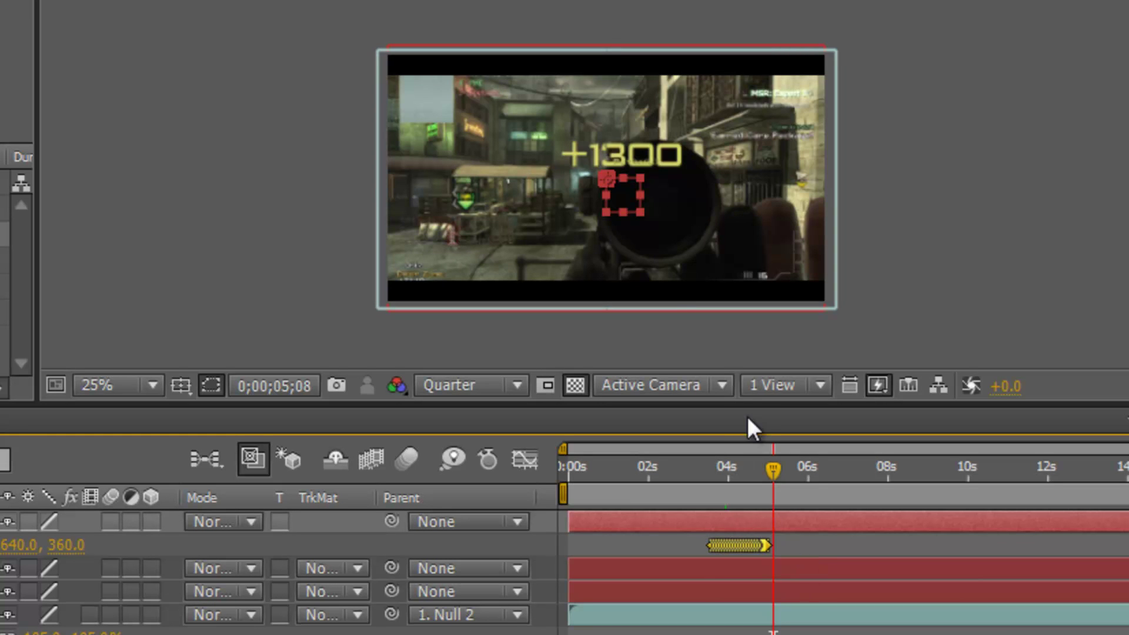
drag(770, 467, 767, 464)
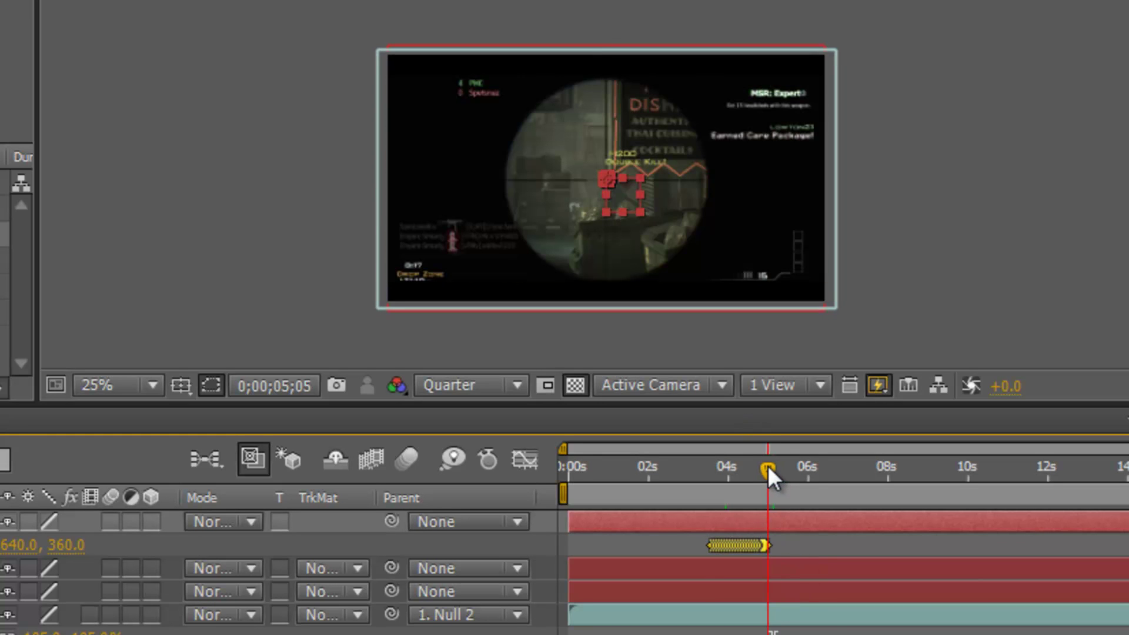
key(ctrl+v)
drag(756, 464, 846, 470)
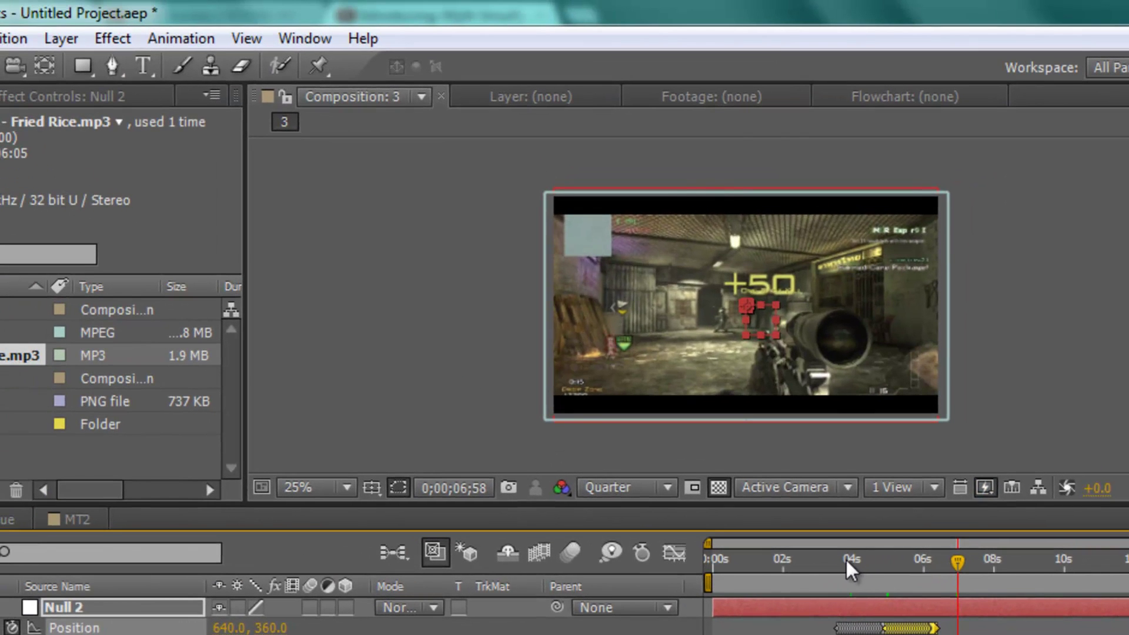
click(838, 558)
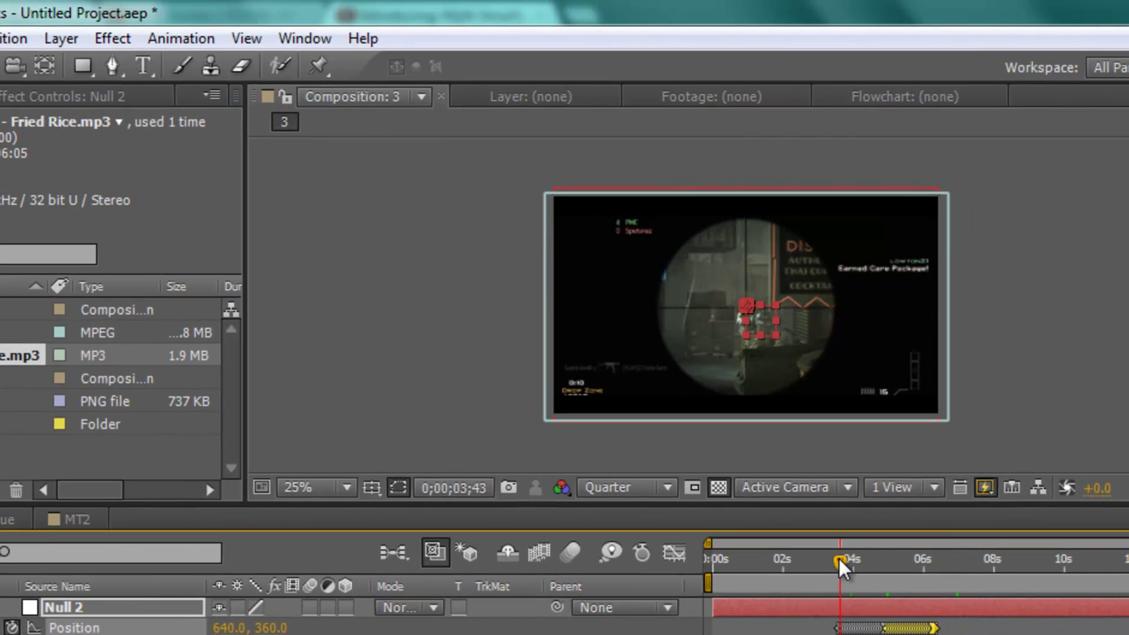
Step: Create a comp-sized white solid named White Solid 3
click(59, 38)
mouse_move(98, 60)
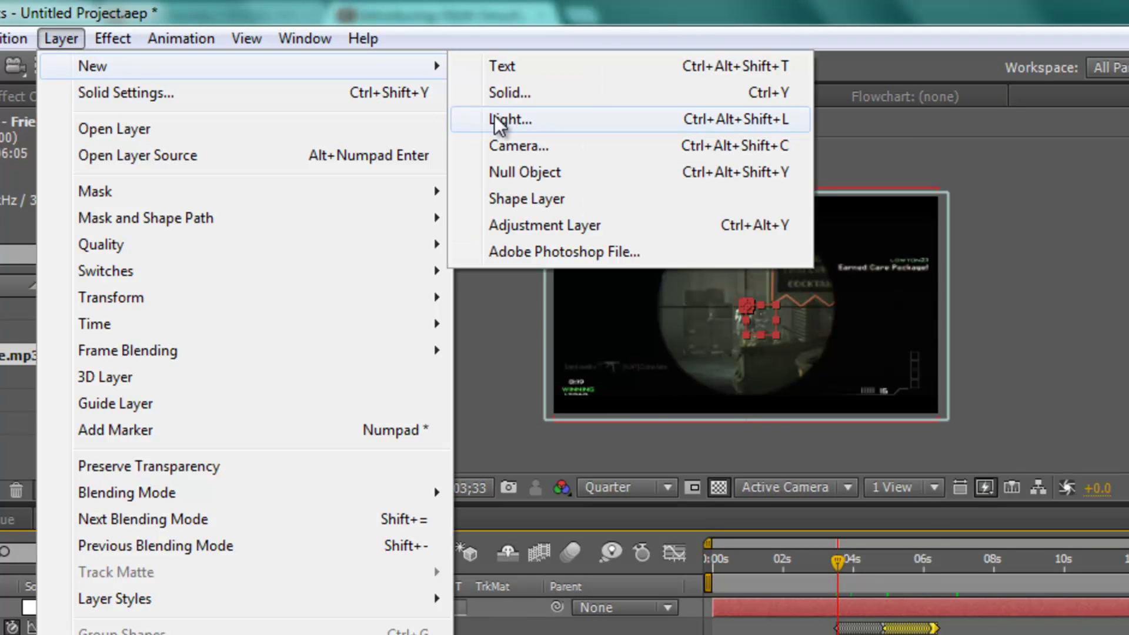
click(502, 94)
click(663, 594)
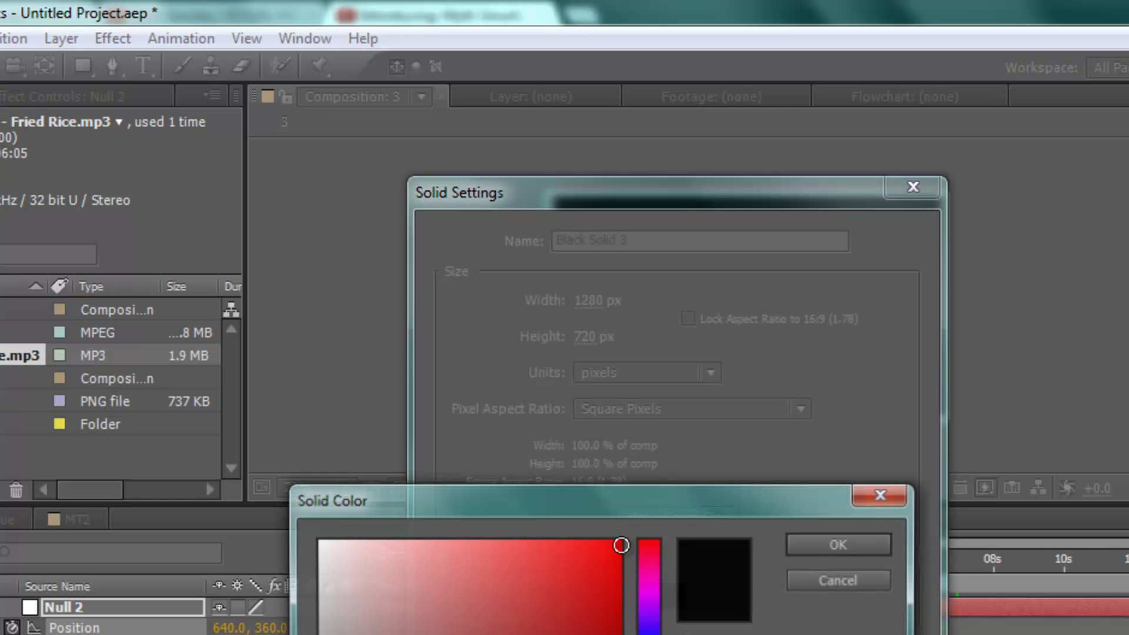
drag(383, 587, 317, 539)
click(837, 541)
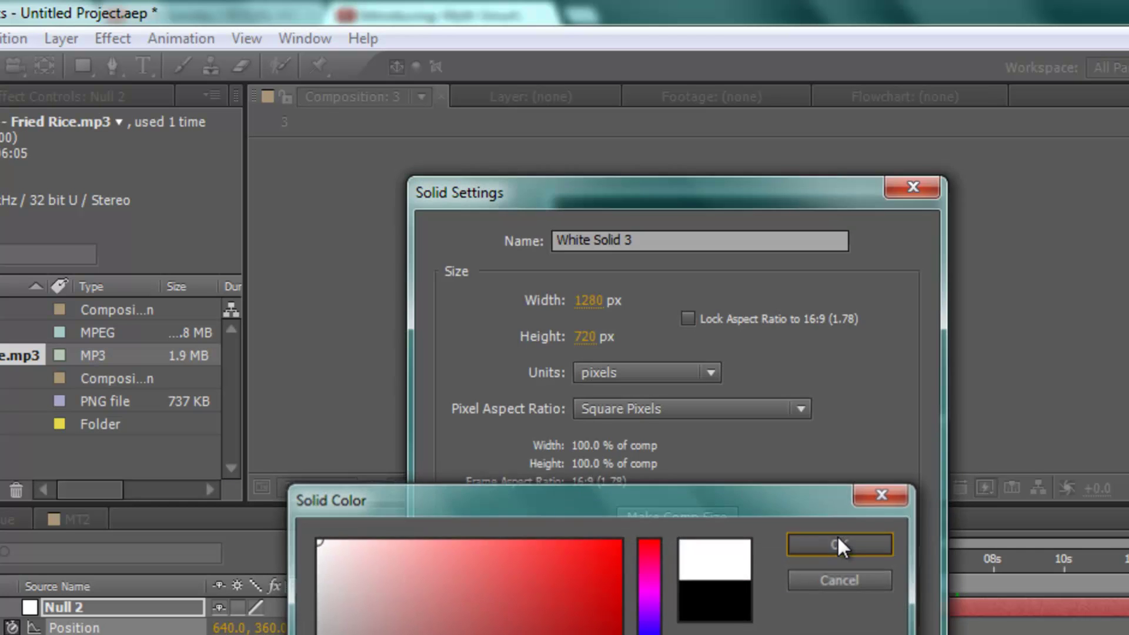
click(738, 634)
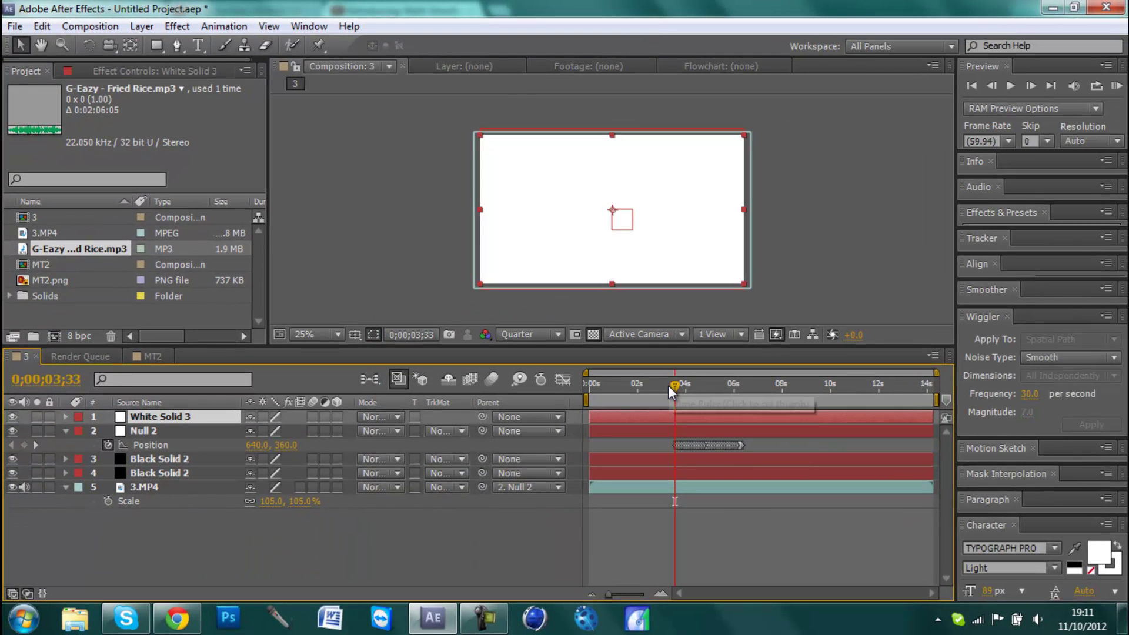
Step: Trim White Solid 3 to start at 0;00;03;35
click(671, 388)
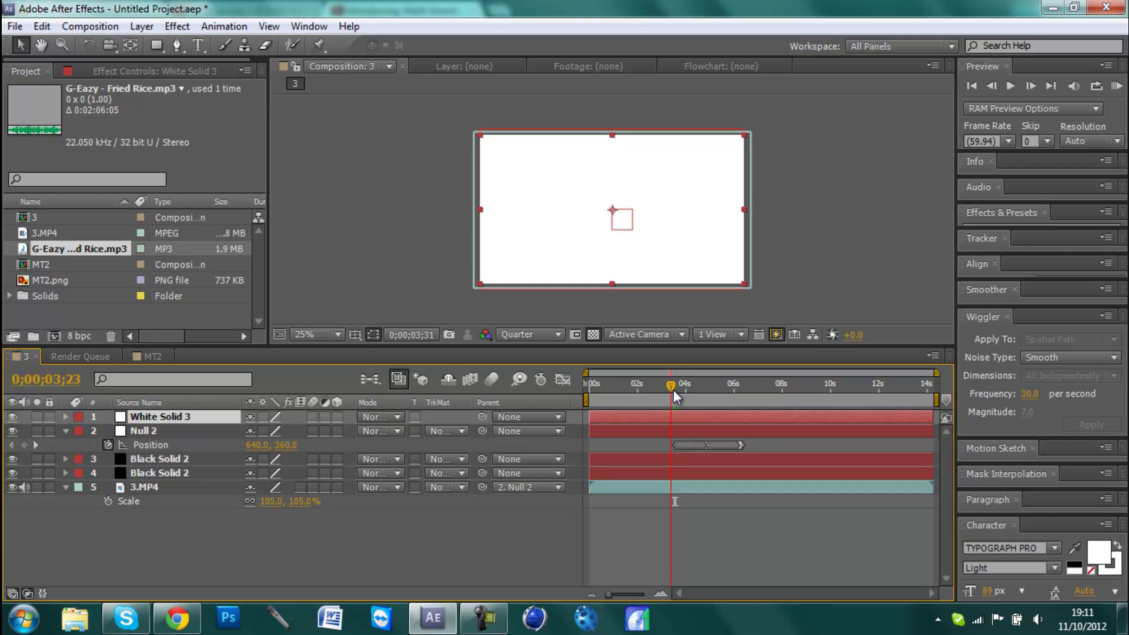
click(659, 593)
drag(669, 384, 679, 386)
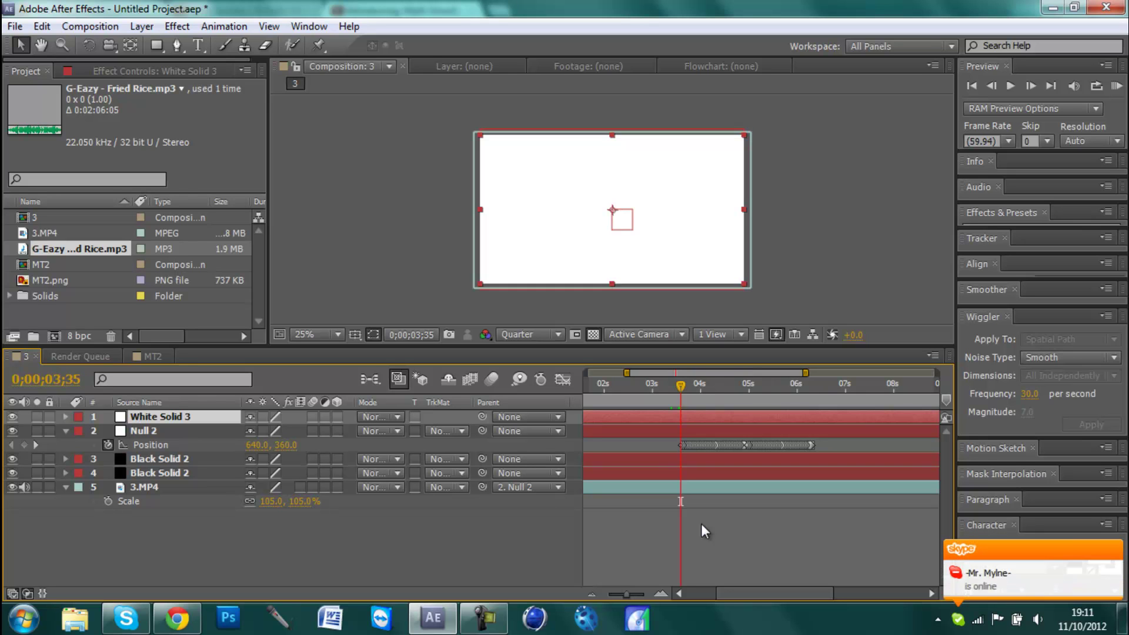
key(alt+bracketleft)
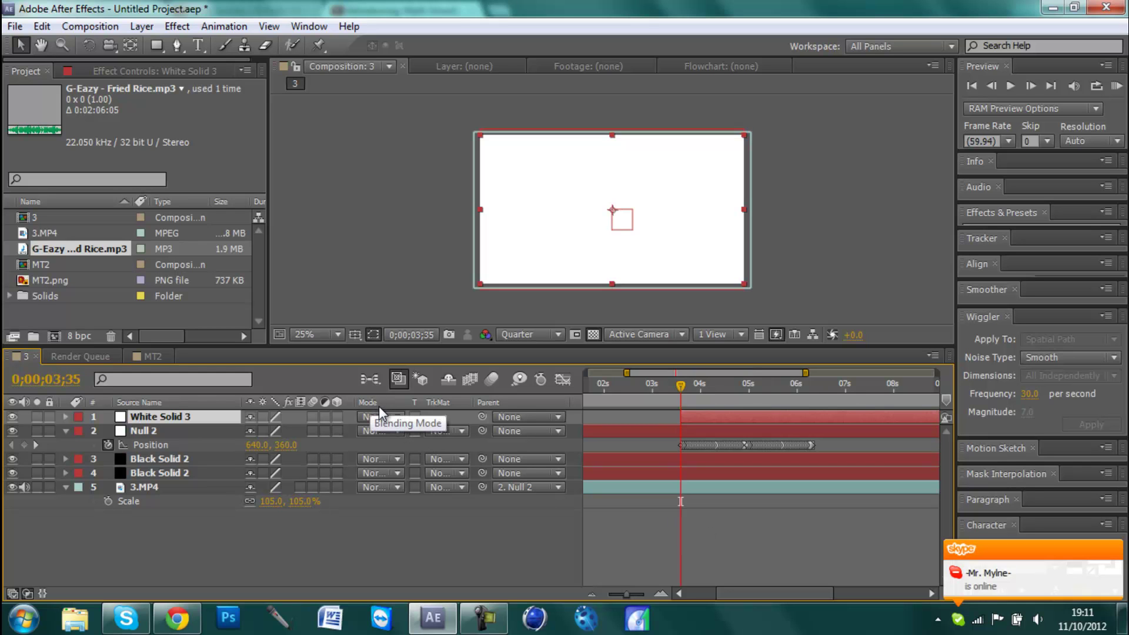
Step: Set White Solid 3's blending mode to Overlay
right_click(396, 404)
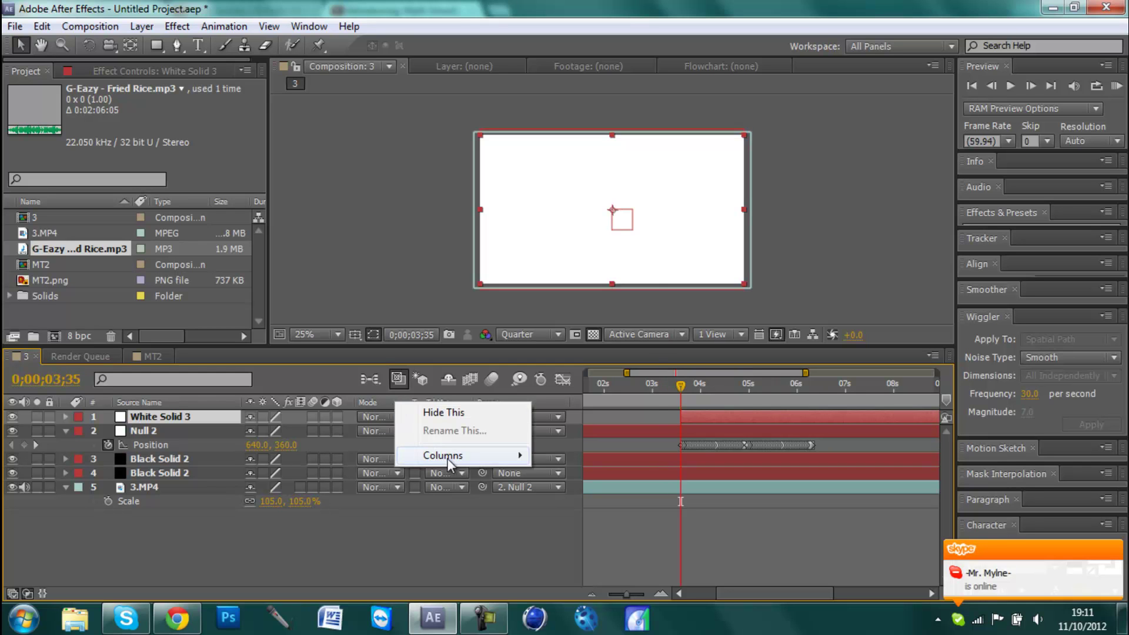
mouse_move(446, 457)
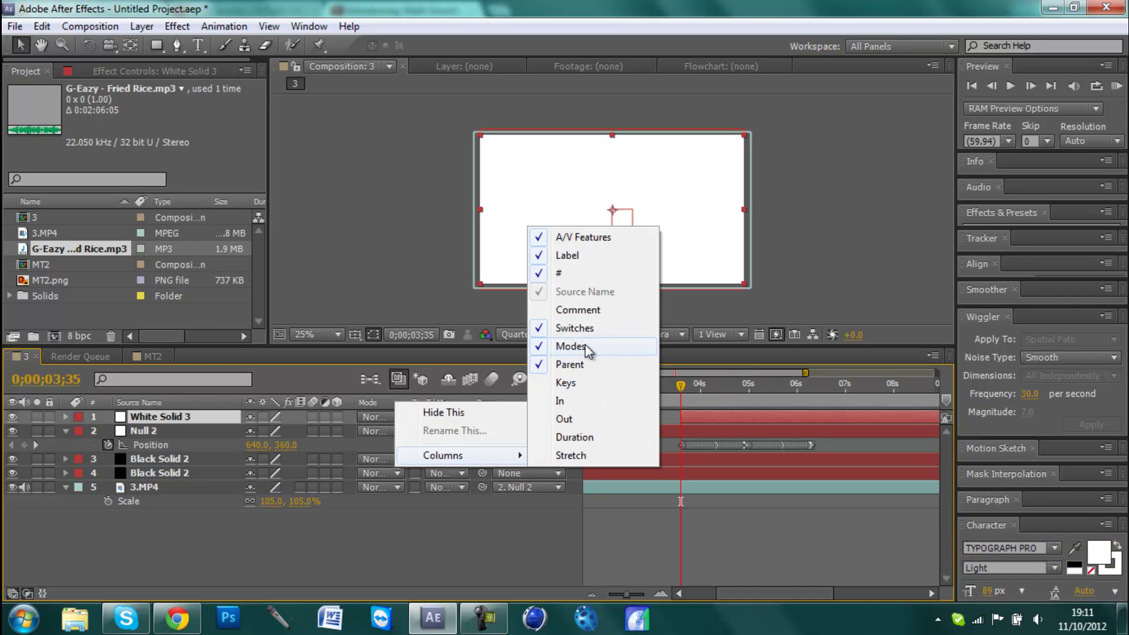
click(383, 404)
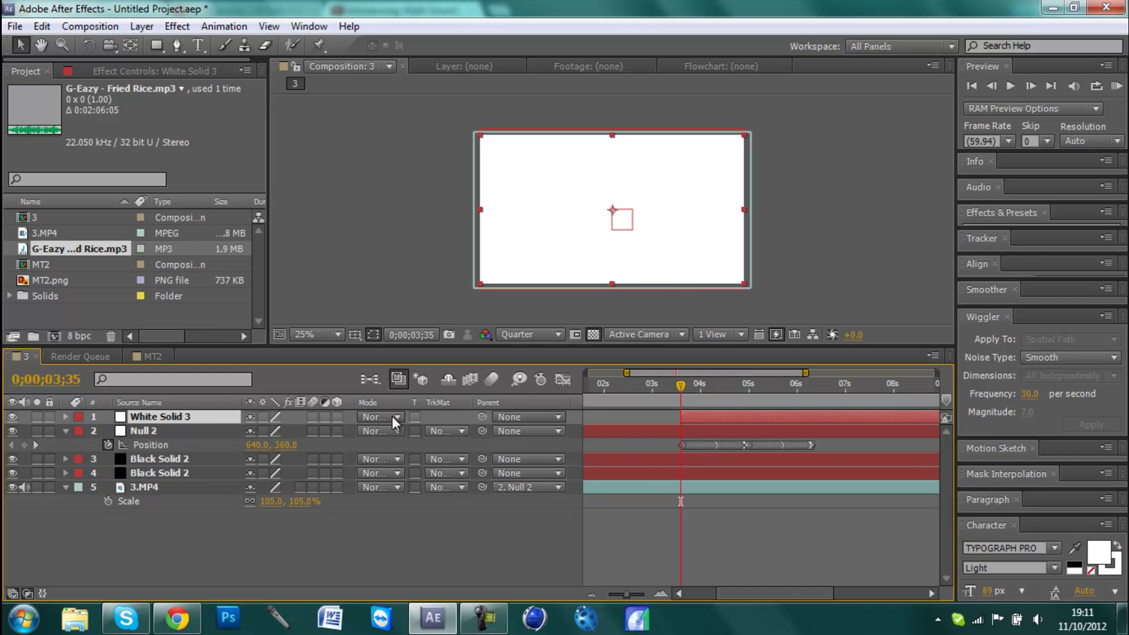
click(398, 417)
click(423, 360)
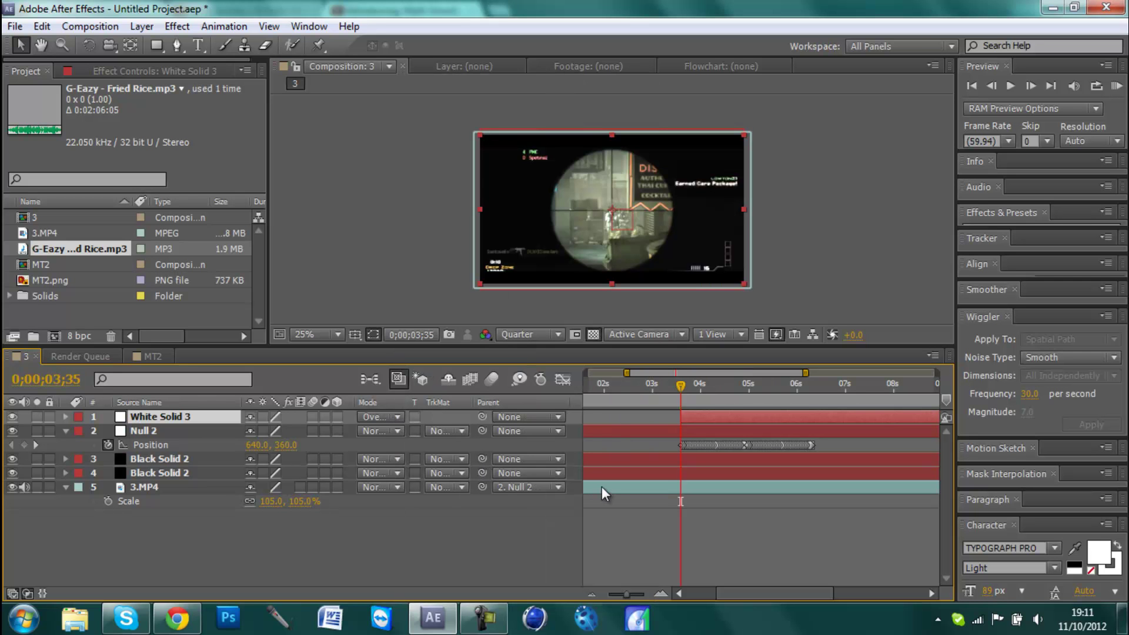
Step: Fade White Solid 3's opacity from 100% to 0% and end the layer at 0;00;04;52
key(t)
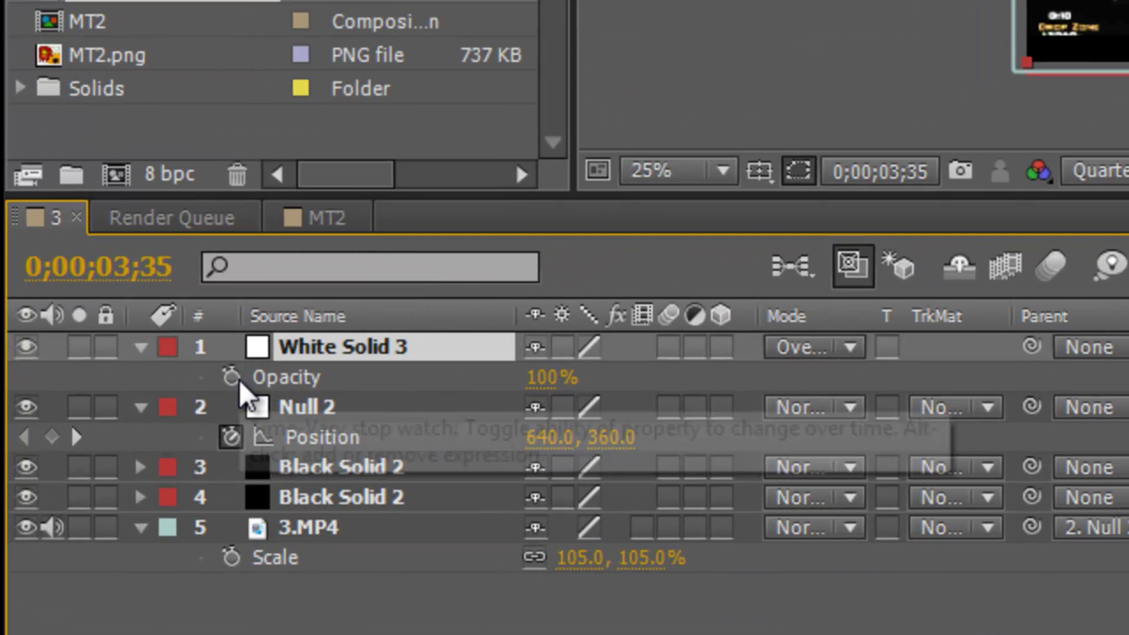
click(232, 379)
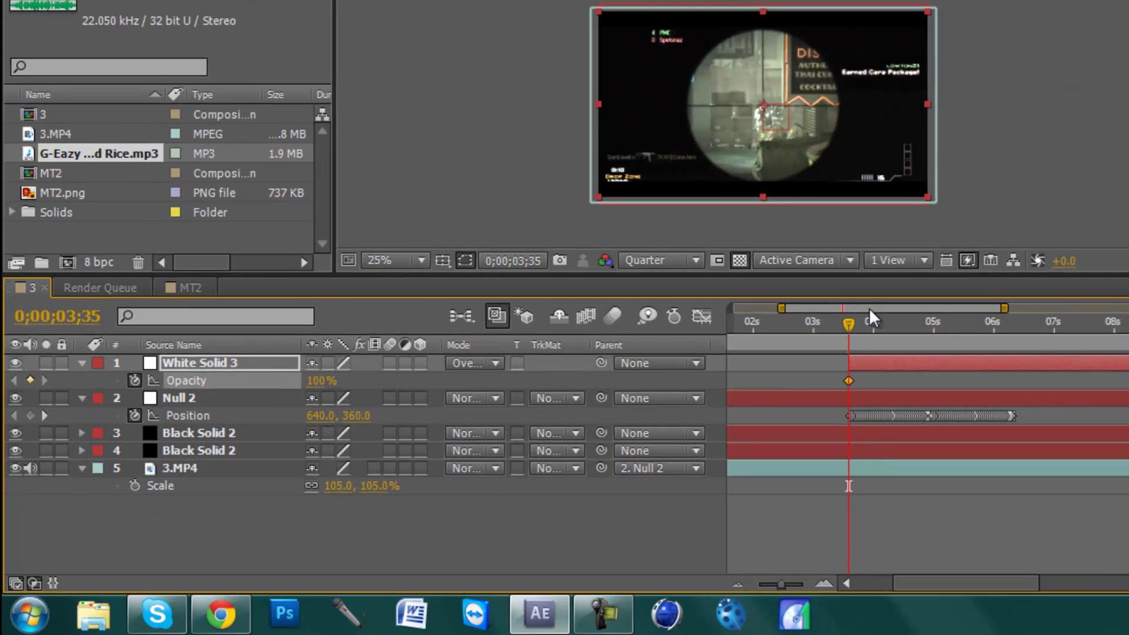
drag(869, 316, 926, 323)
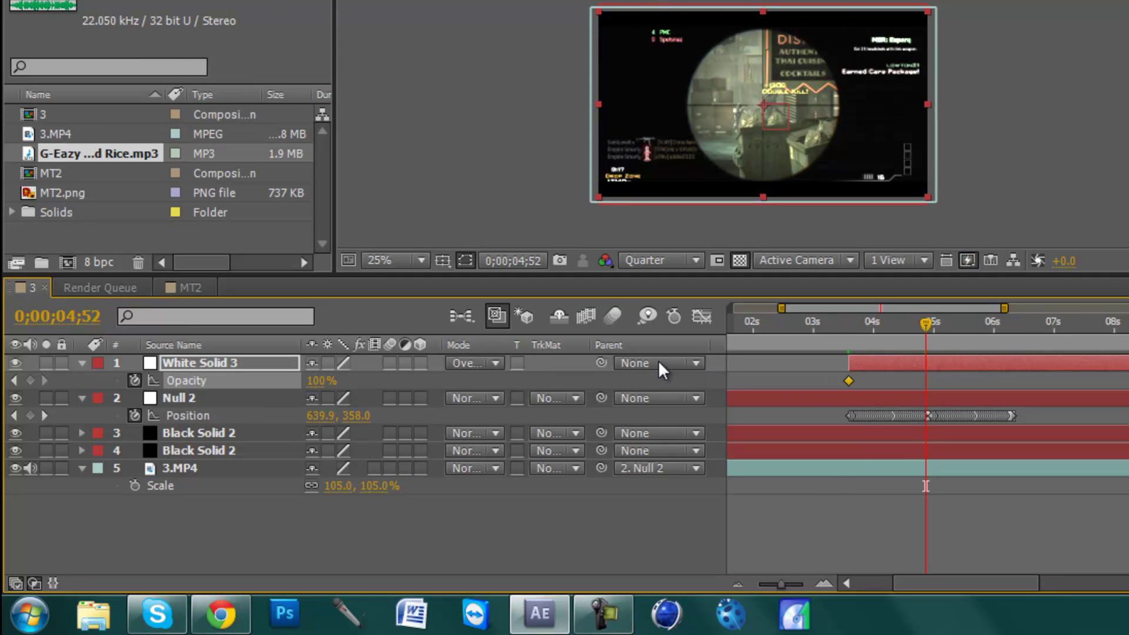
click(320, 382)
key(Return)
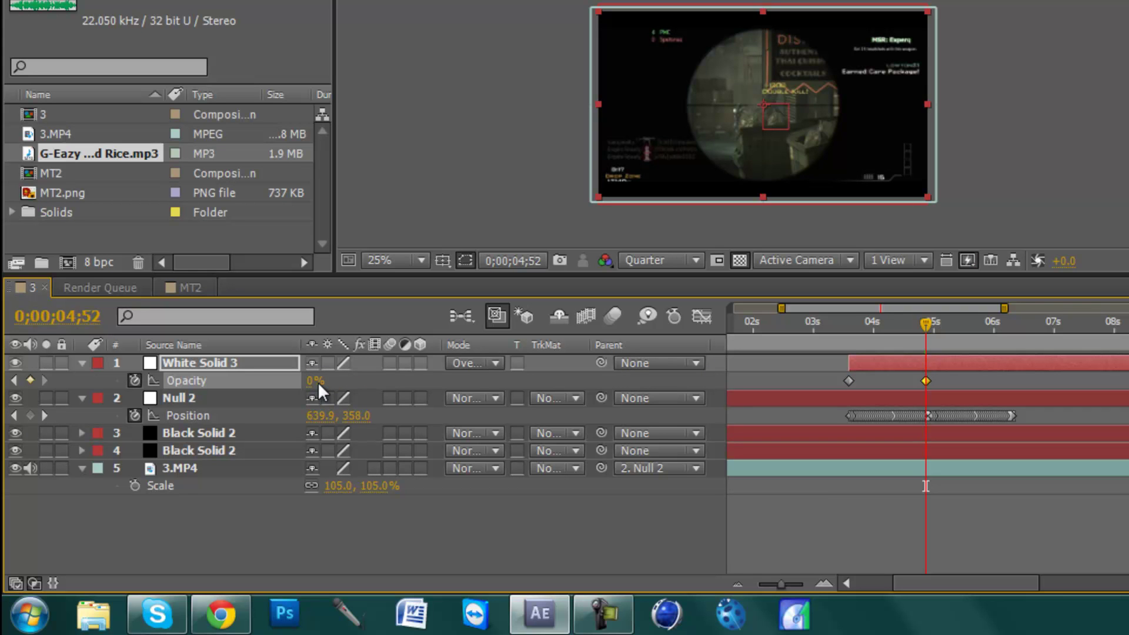
key(alt+bracketright)
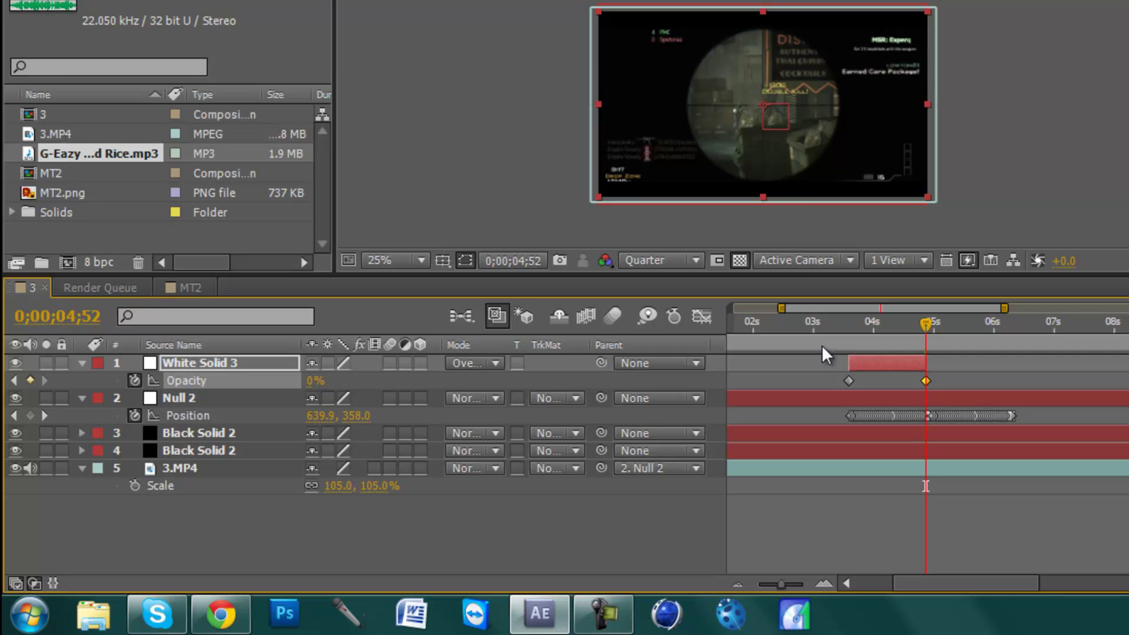
drag(842, 326, 919, 315)
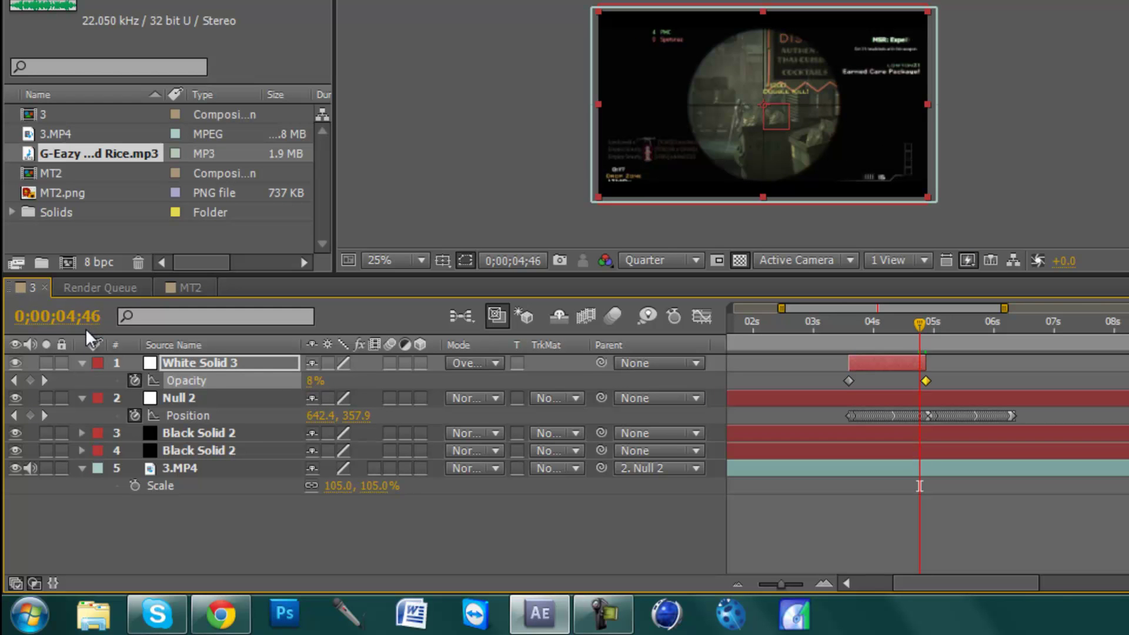
click(81, 362)
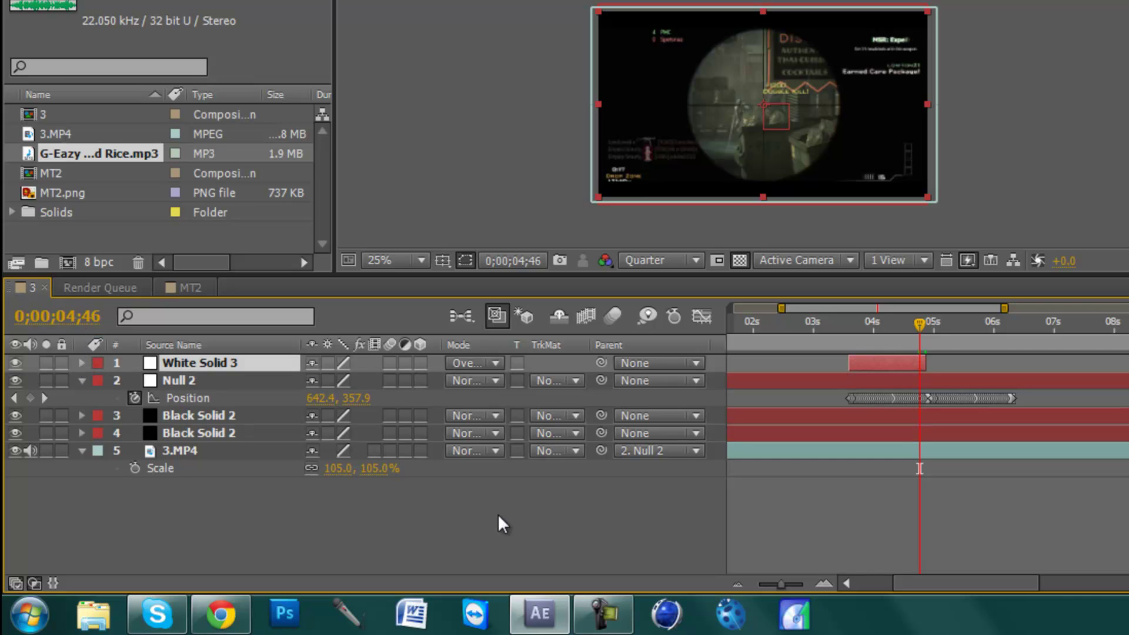
key(ctrl+d)
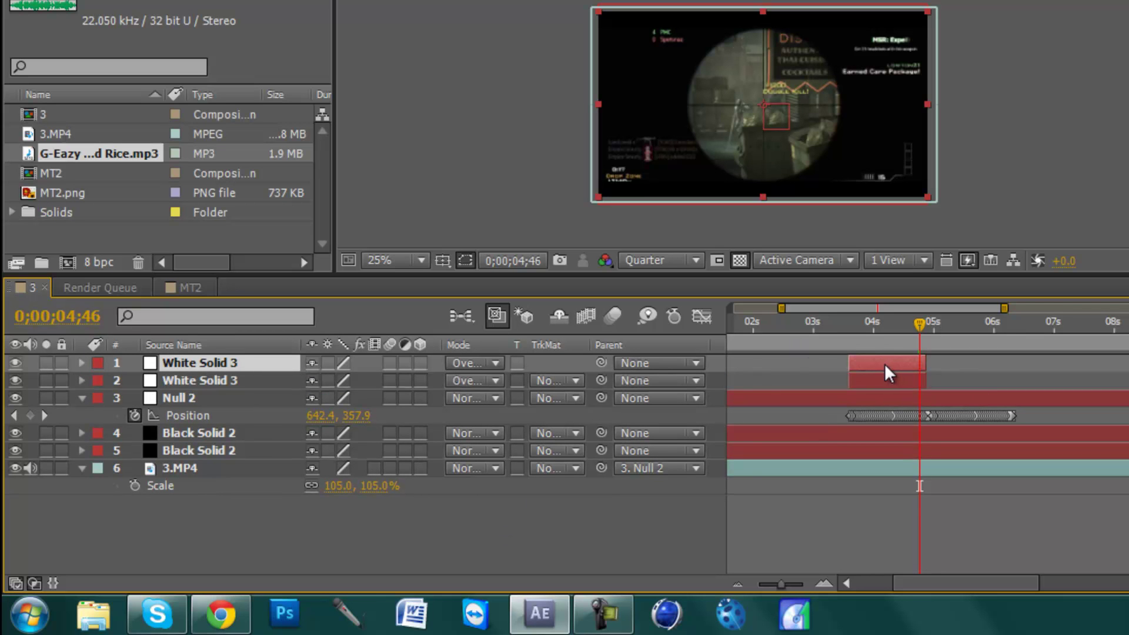
drag(884, 363, 966, 378)
drag(852, 328, 885, 344)
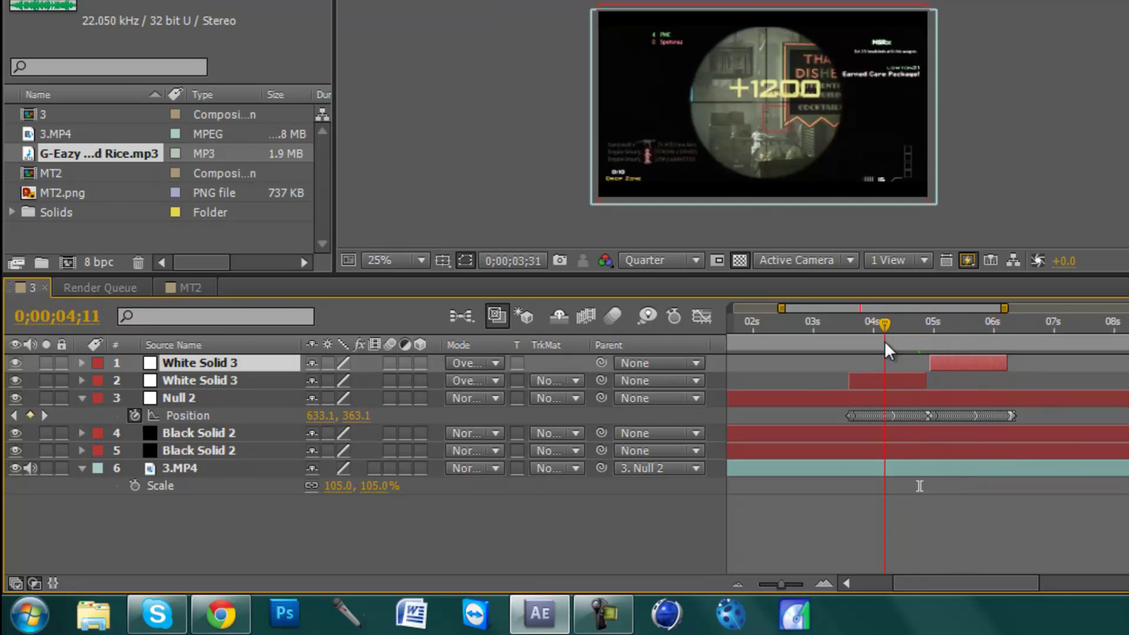
drag(781, 584, 772, 583)
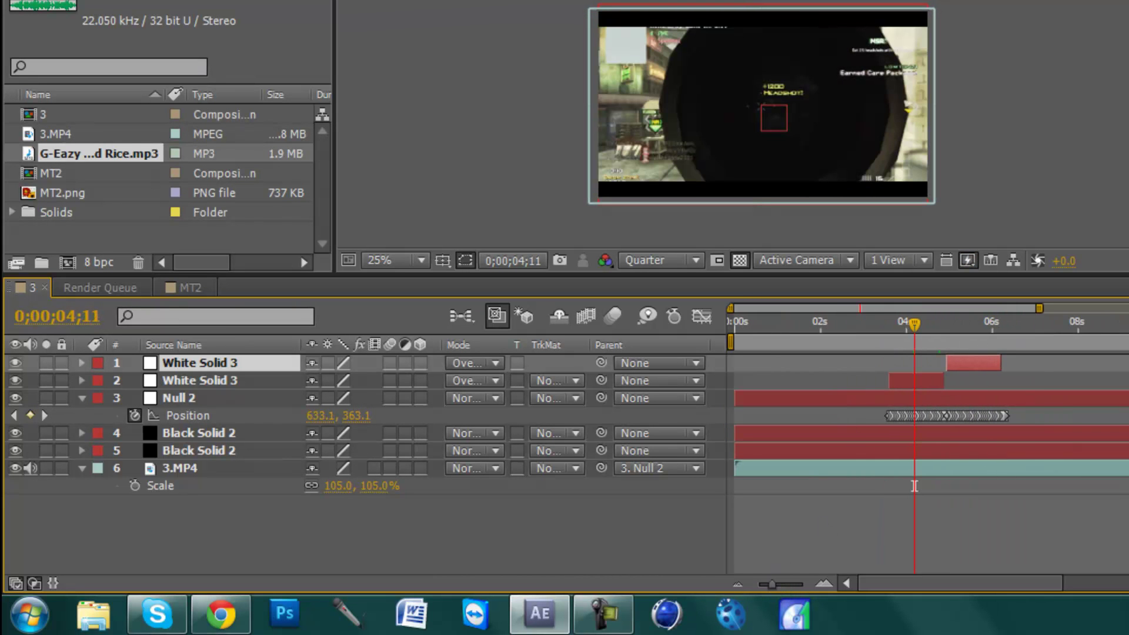
key(KP_0)
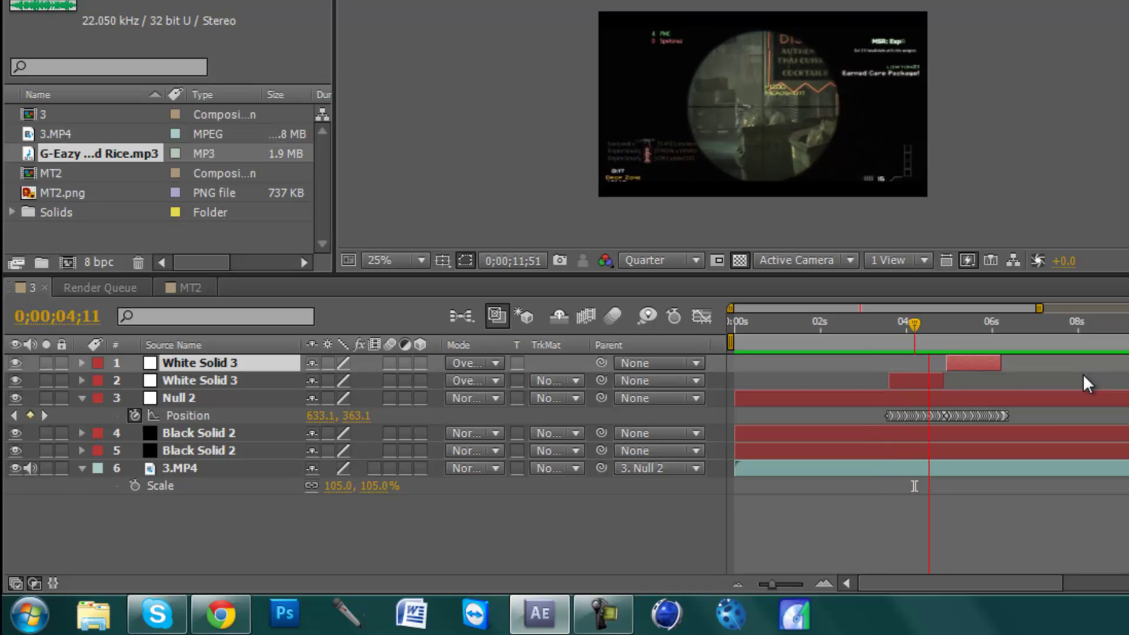
key(space)
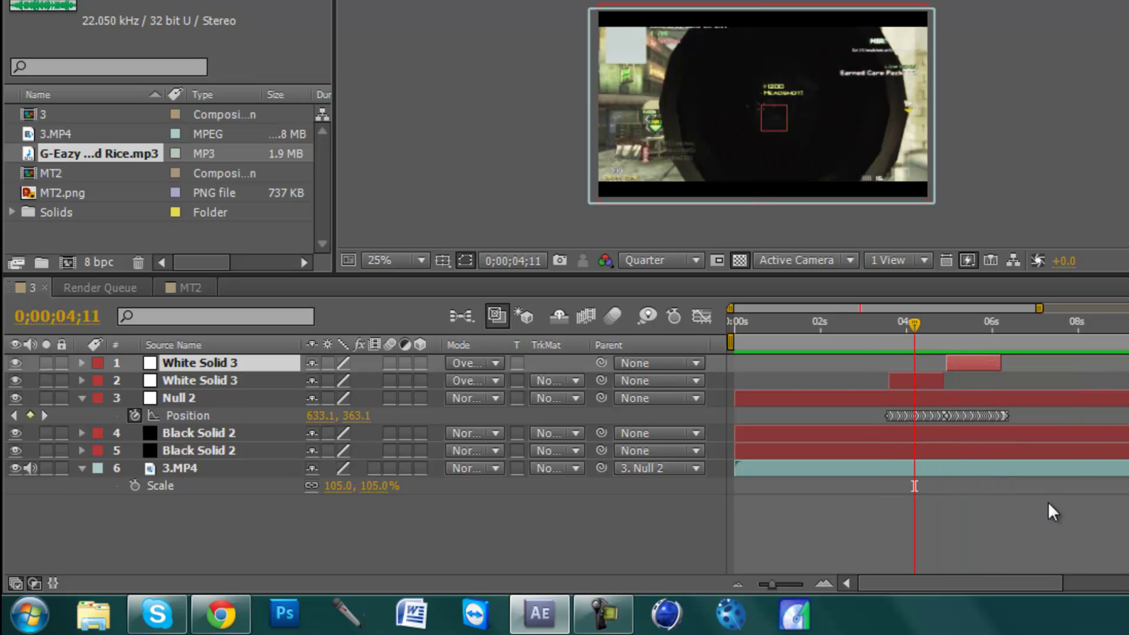
drag(850, 321, 990, 322)
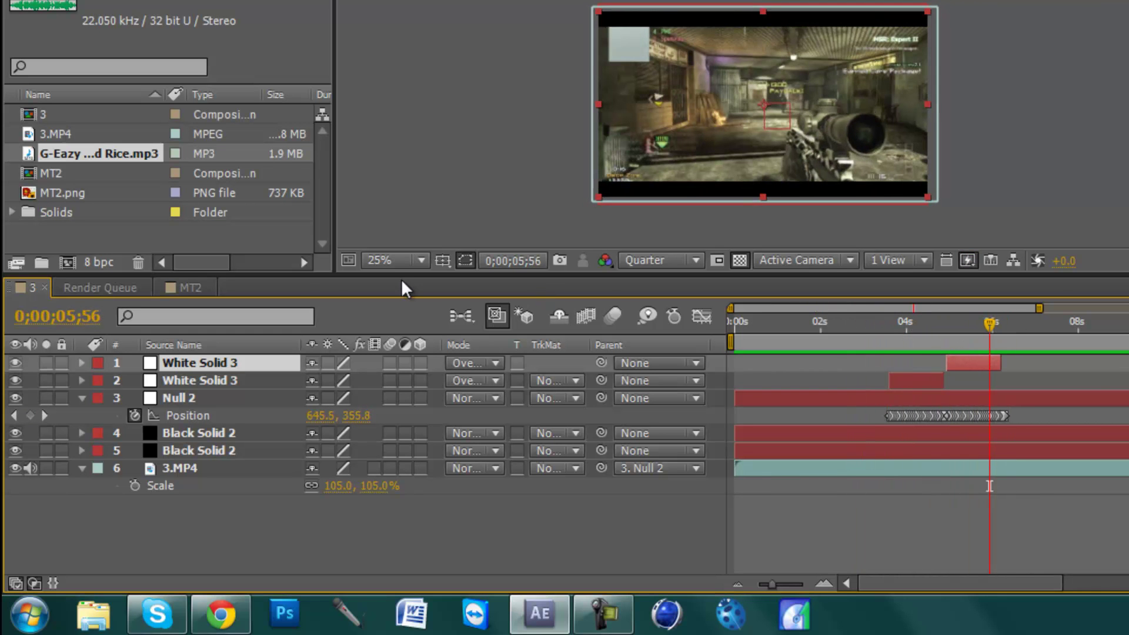
Step: Open the MT2 title composition and review the title motion around 2–3 seconds
click(197, 282)
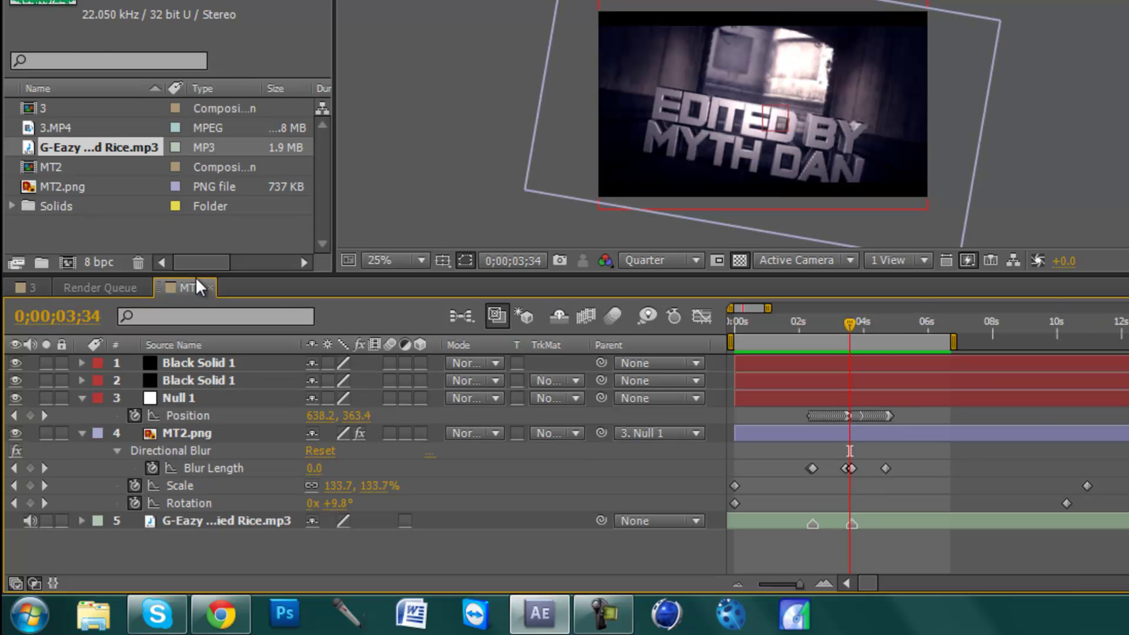
mouse_move(834, 333)
mouse_down()
mouse_move(813, 319)
mouse_move(872, 326)
mouse_move(834, 334)
mouse_up()
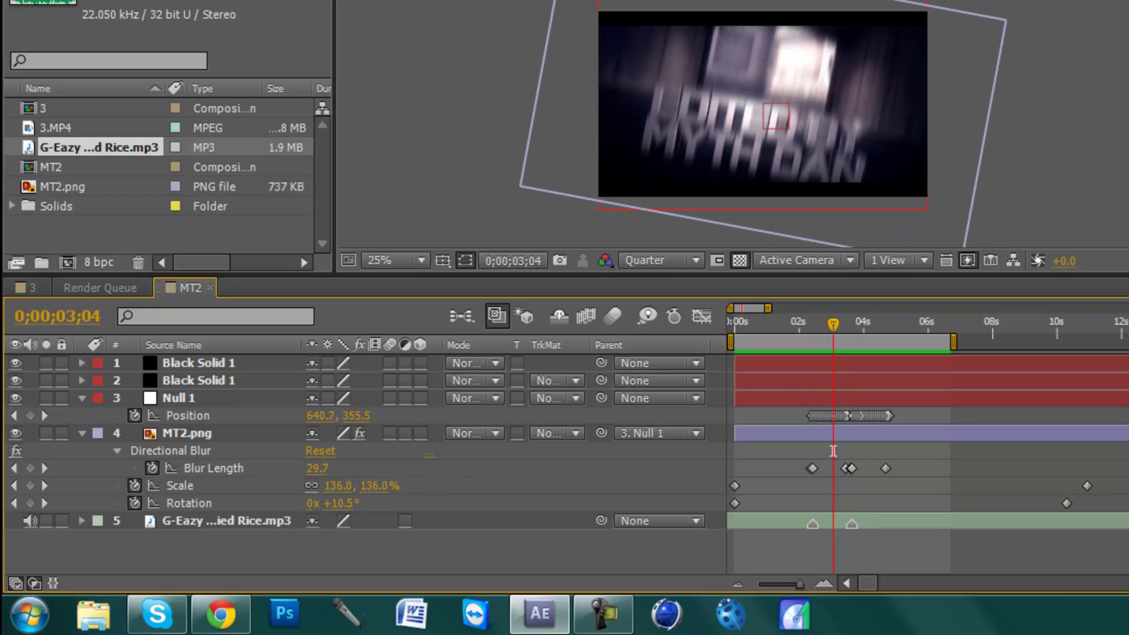
key(space)
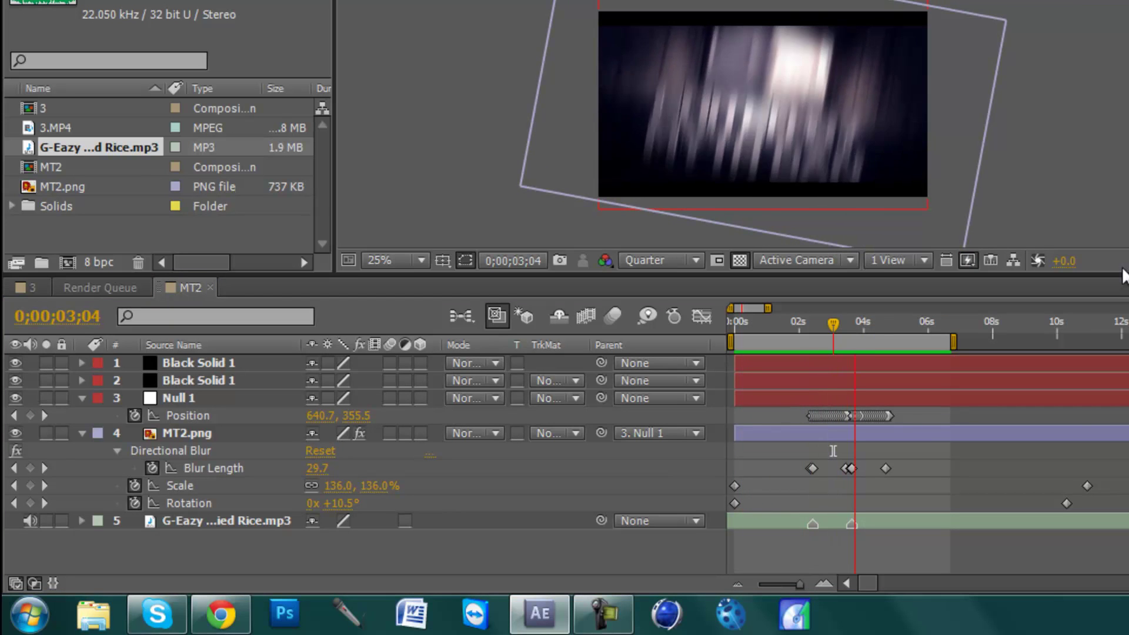
key(space)
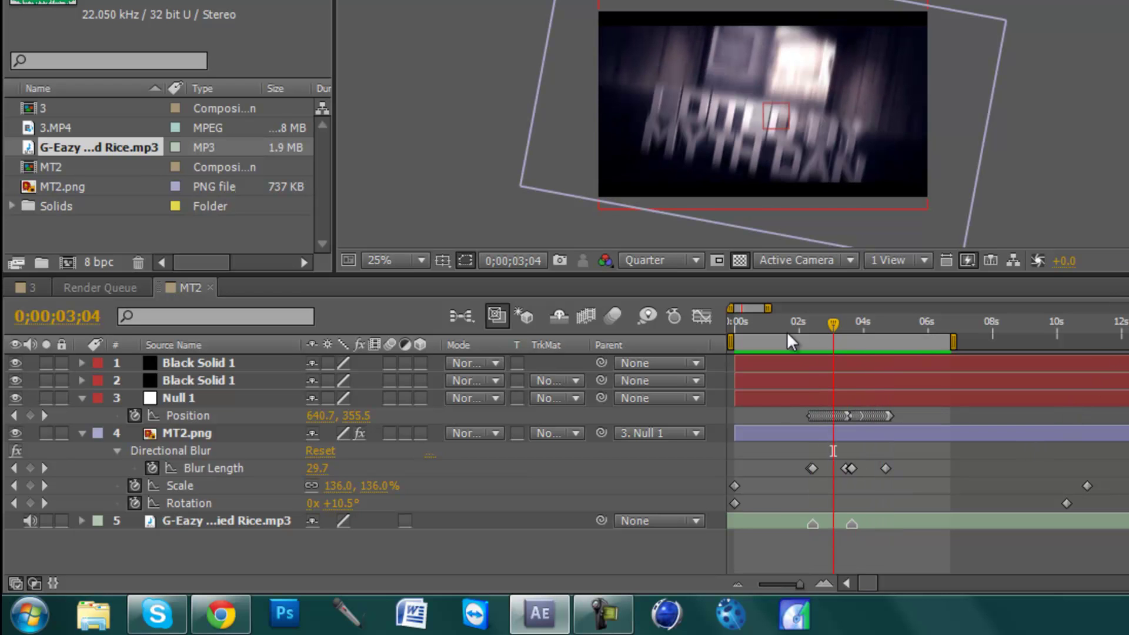
click(811, 327)
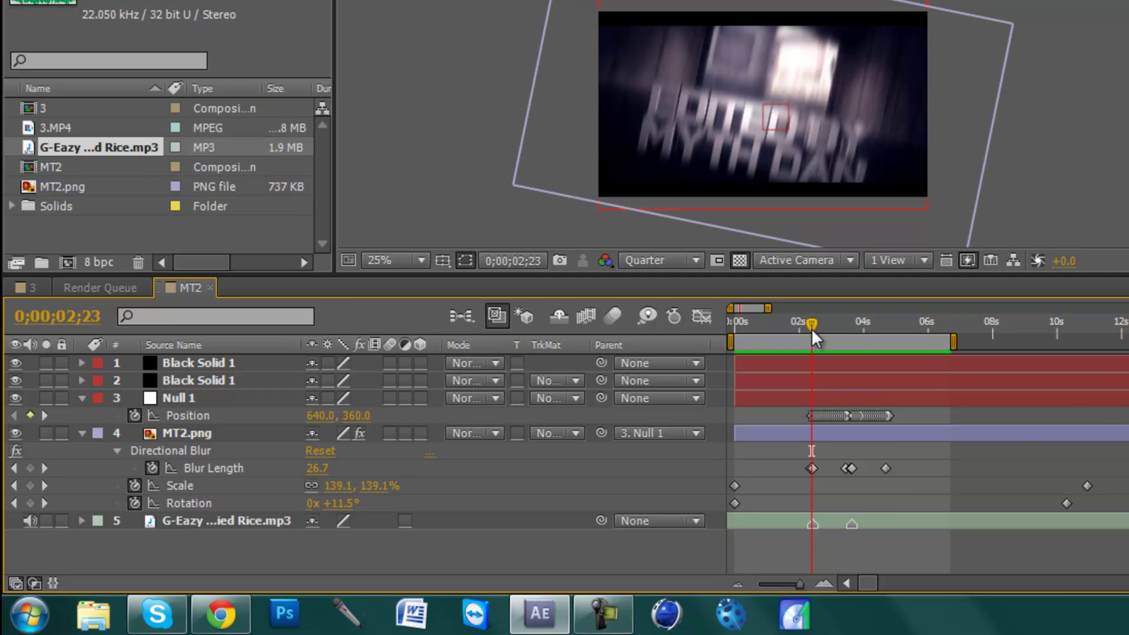
click(198, 400)
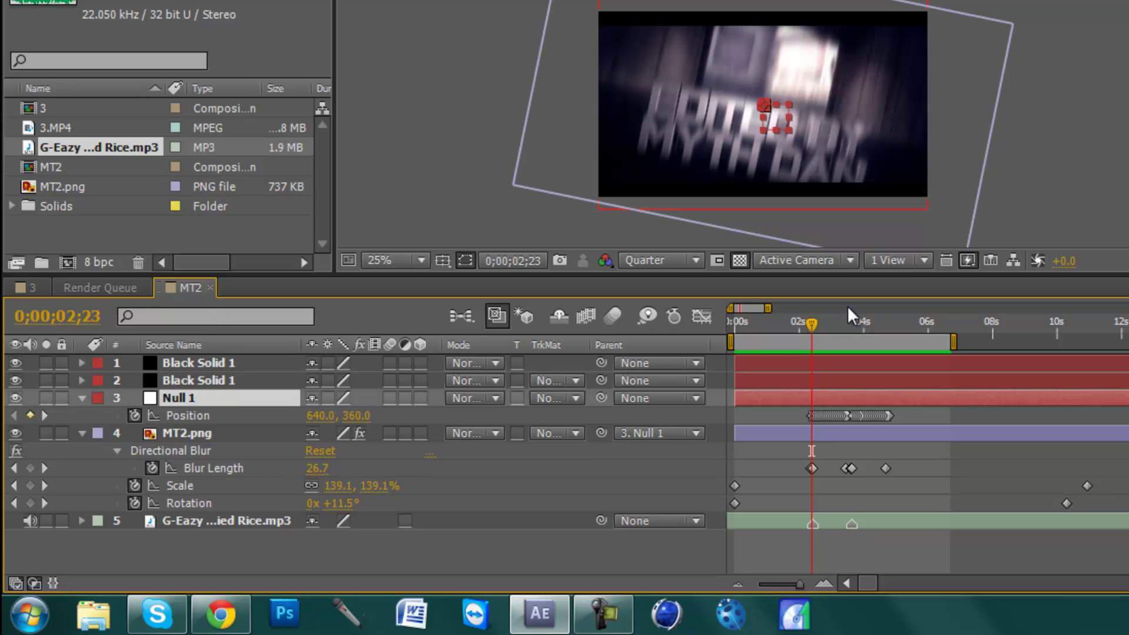
drag(820, 326, 893, 326)
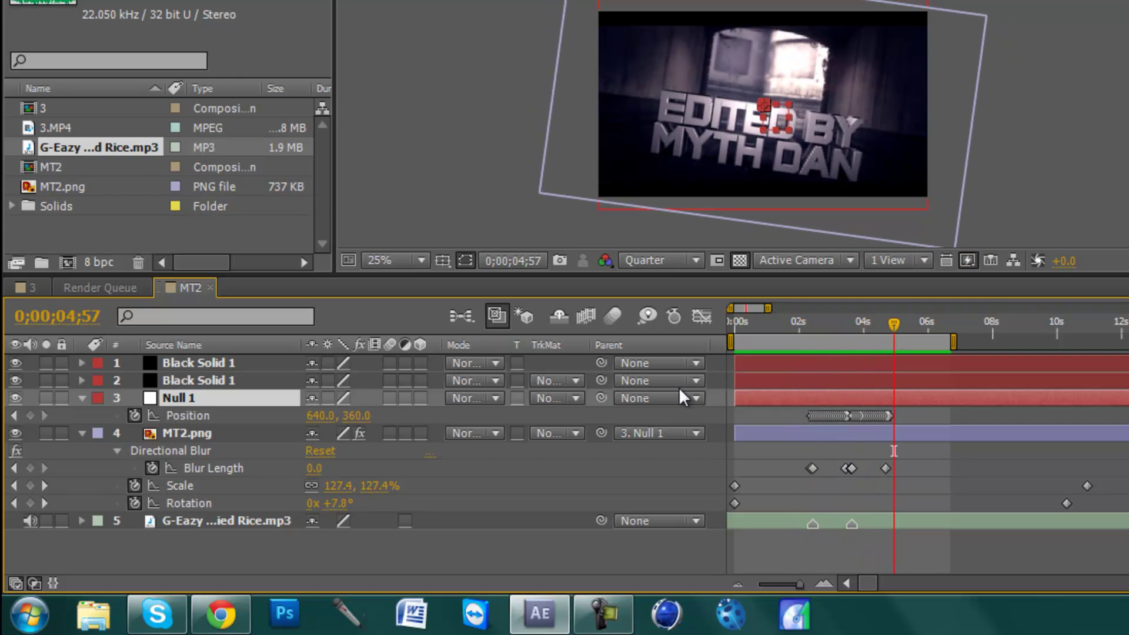
Step: Delete the Directional Blur effect and its keyframes from MT2.png
click(213, 425)
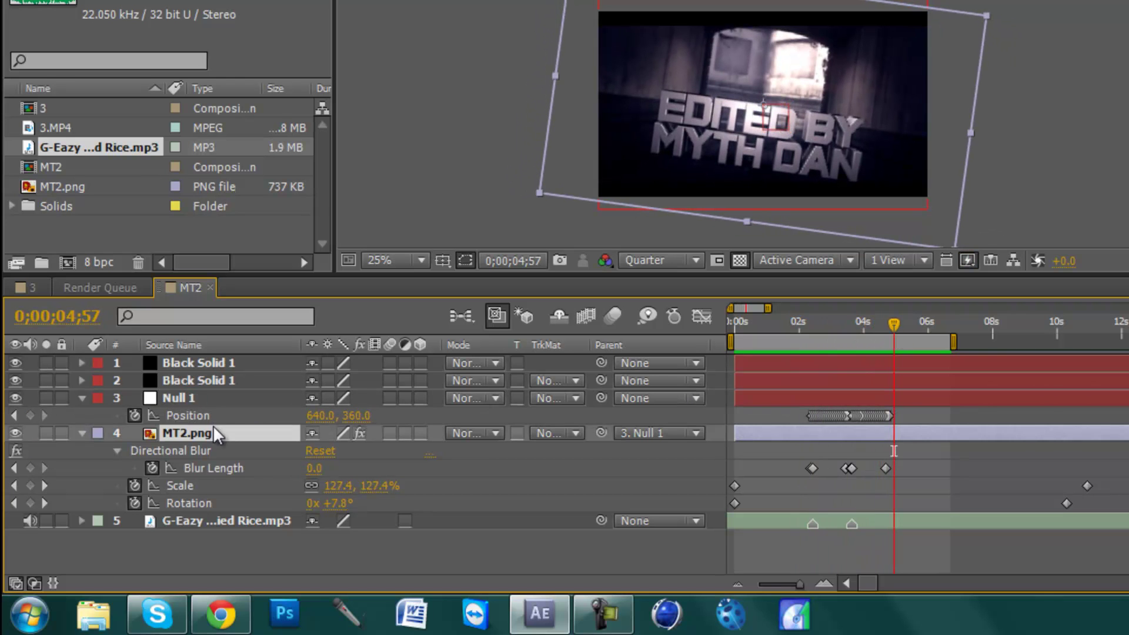
click(186, 450)
key(Delete)
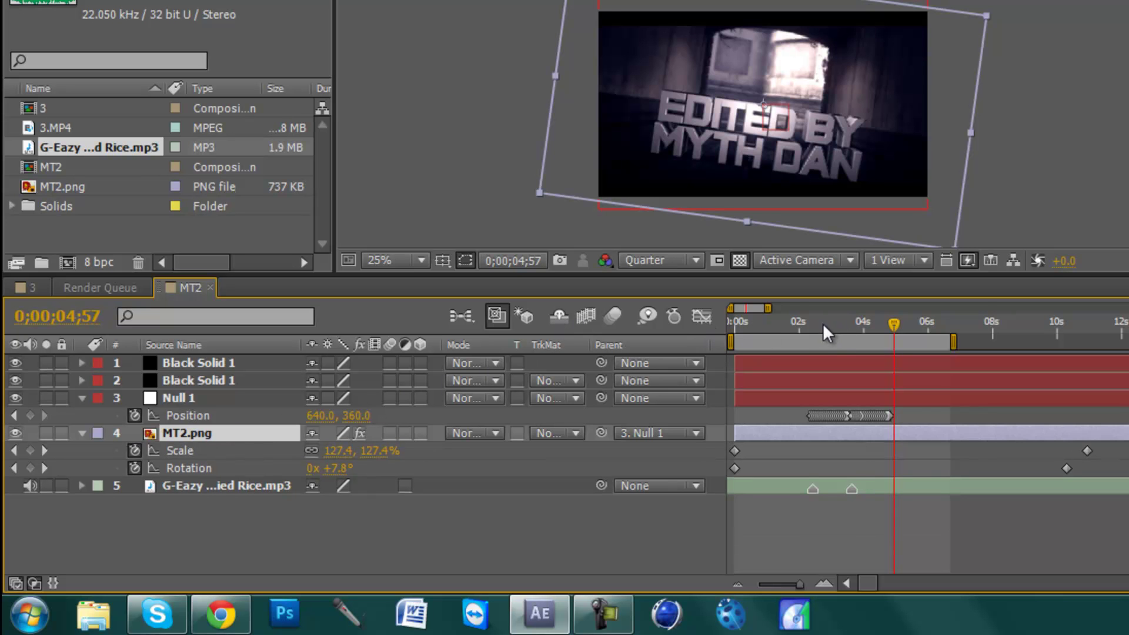
drag(823, 323, 819, 346)
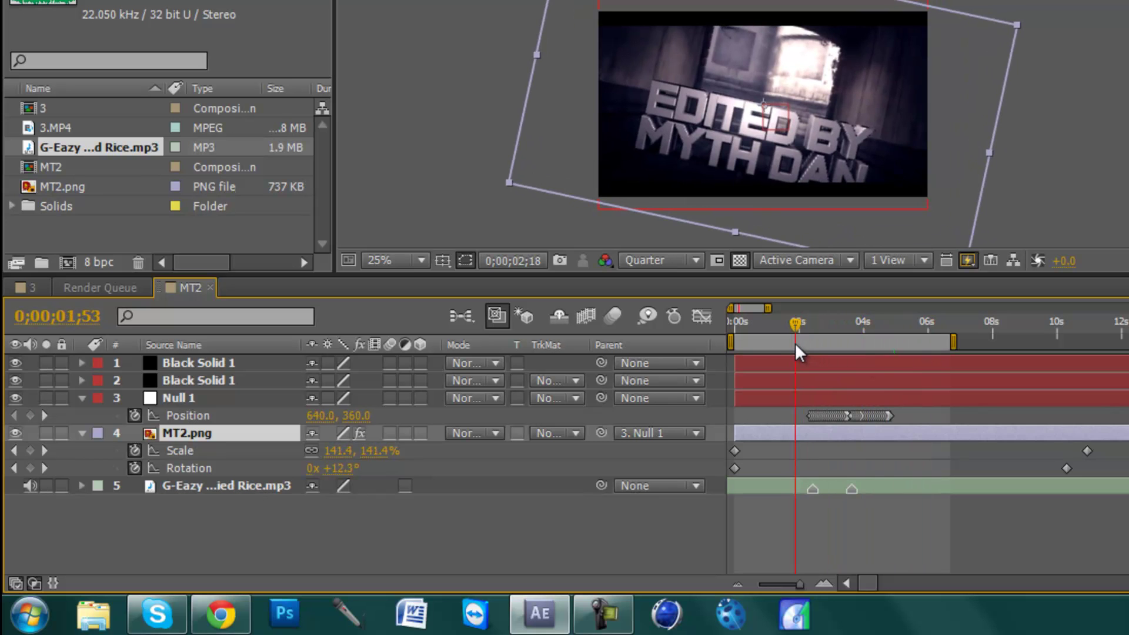
mouse_move(795, 344)
mouse_down()
mouse_move(819, 347)
mouse_move(749, 341)
mouse_move(926, 373)
mouse_move(809, 328)
mouse_up()
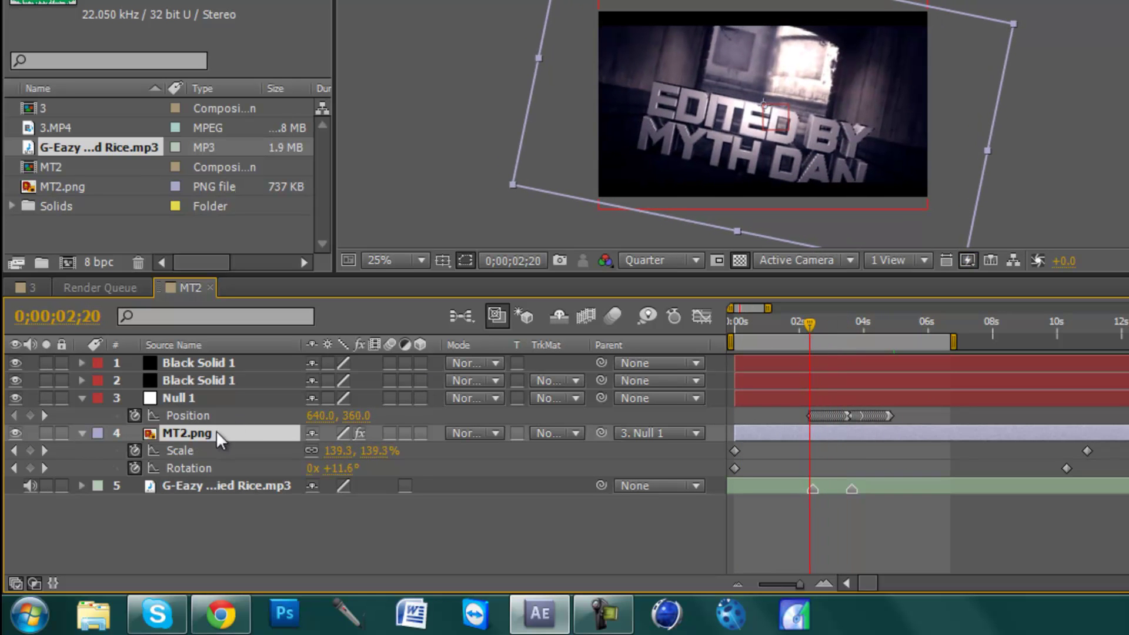
Step: Add a Directional Blur to MT2.png with Blur Length 110
click(231, 482)
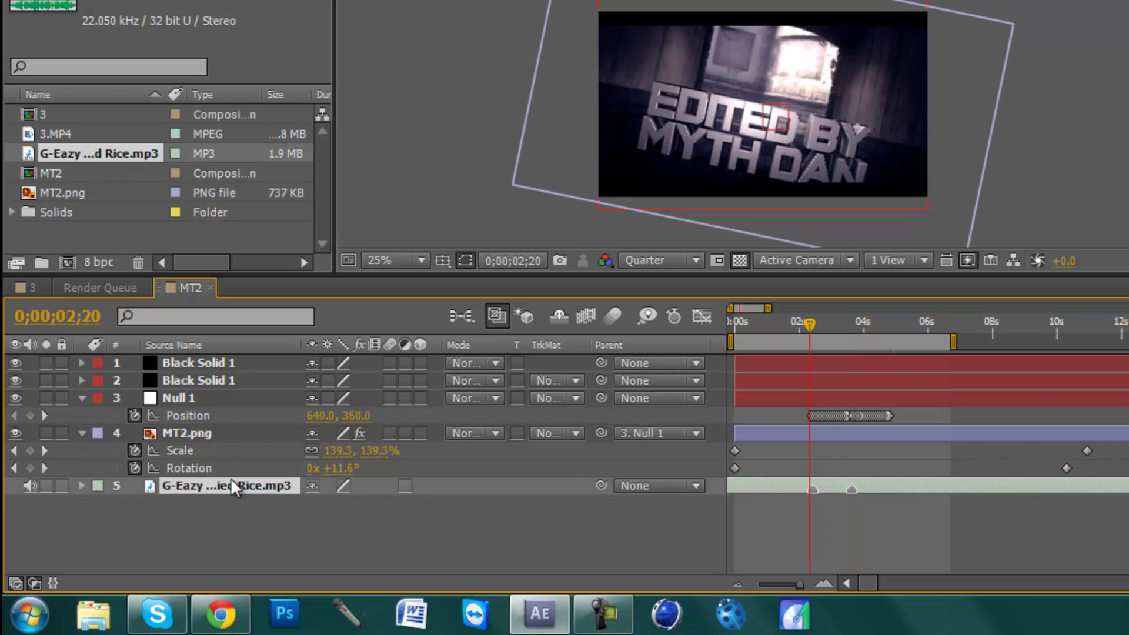
click(212, 435)
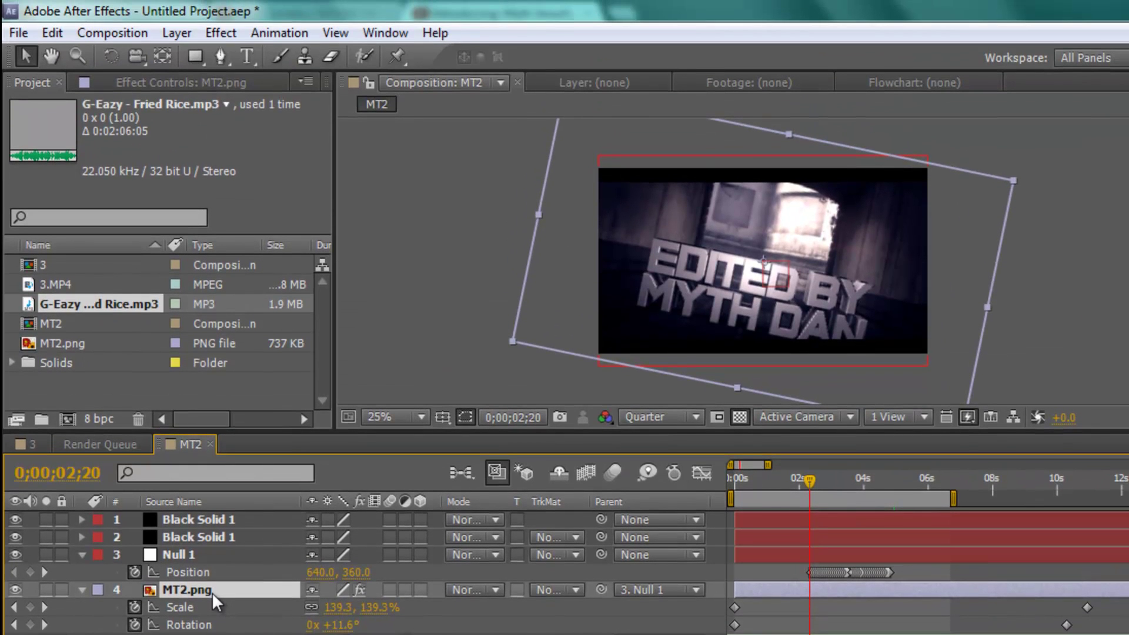
click(230, 26)
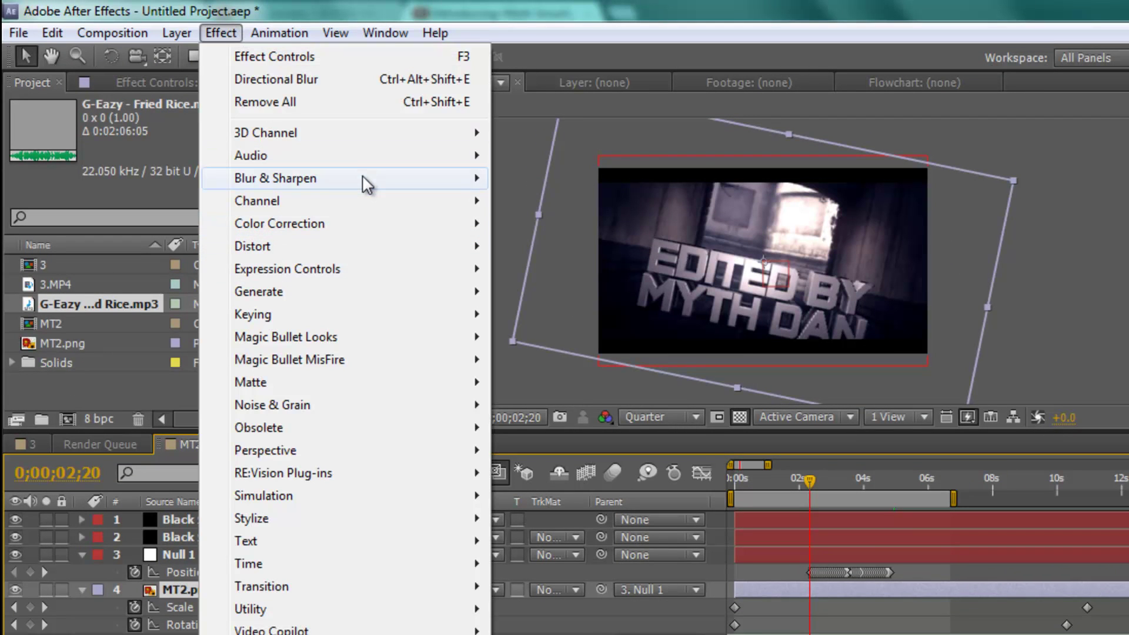
mouse_move(365, 181)
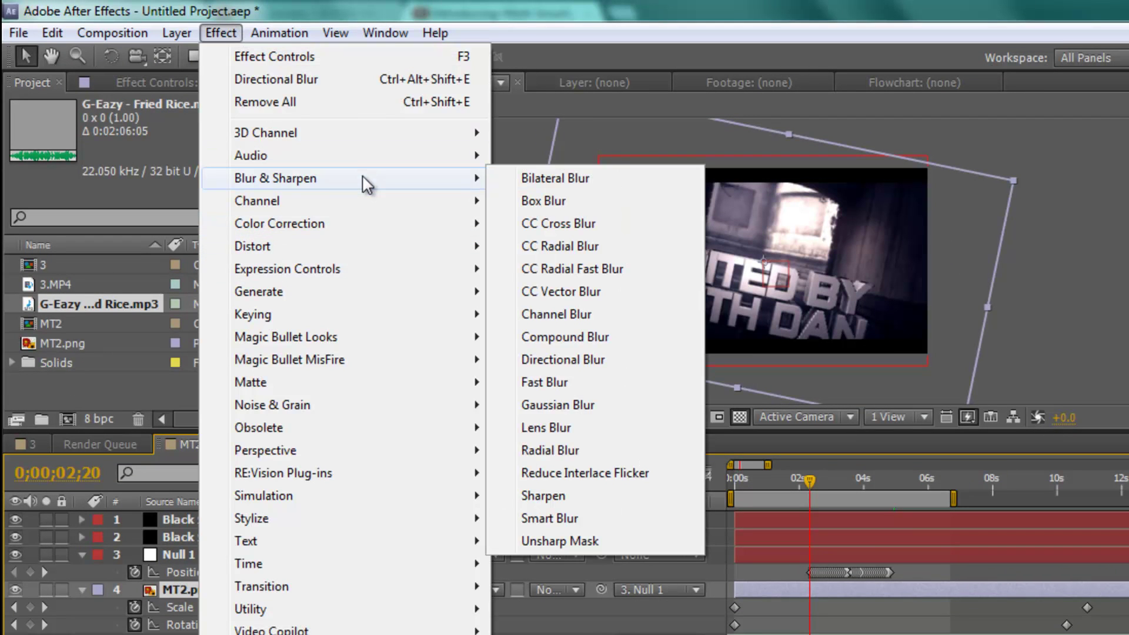
click(595, 360)
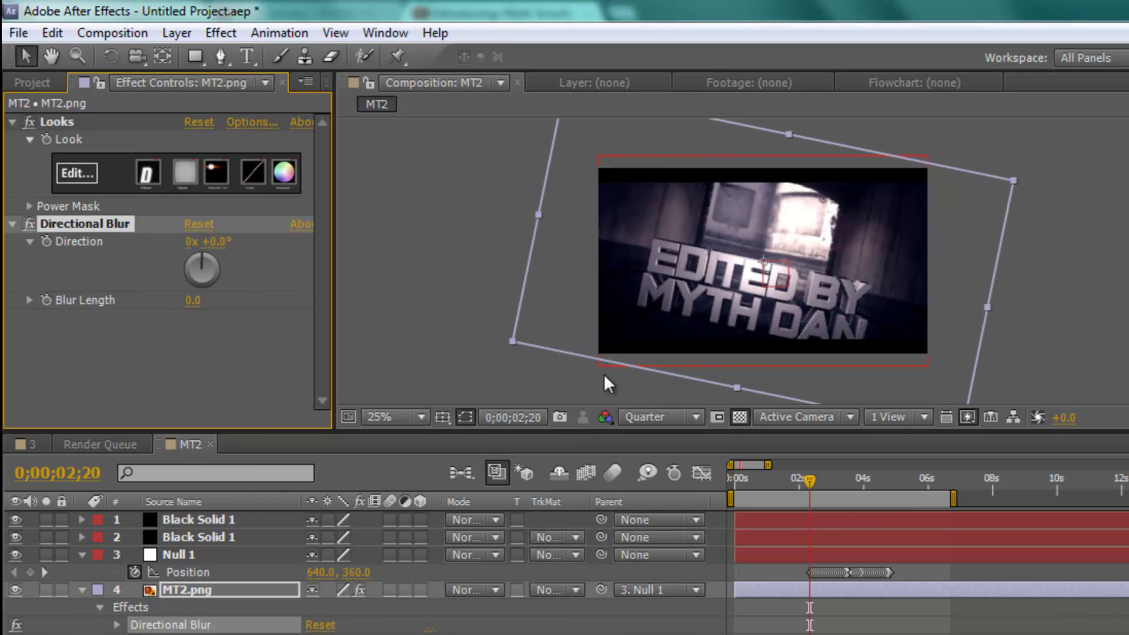
drag(195, 301, 541, 304)
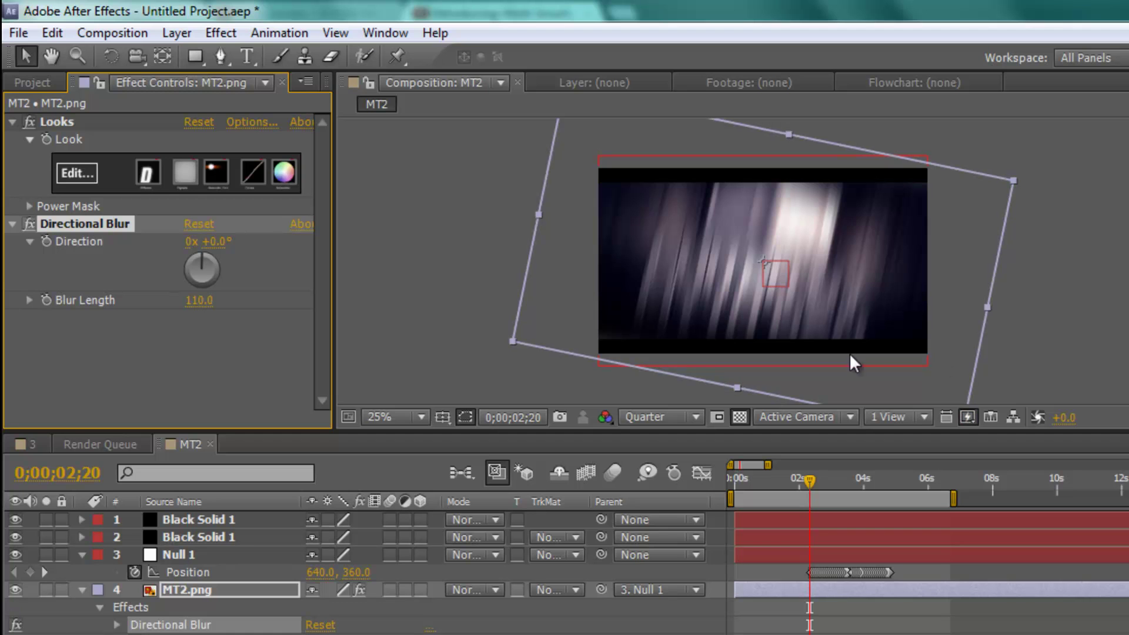
Step: Set the blur Direction to 90°, then back to 0°, and preview the title
click(216, 242)
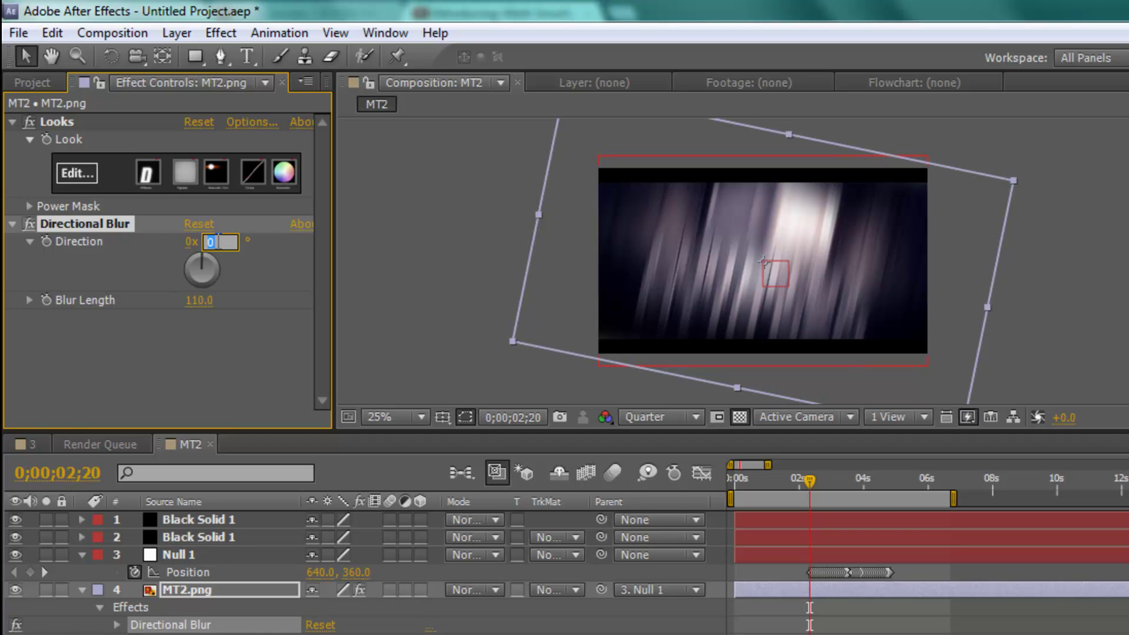
text(90)
key(Return)
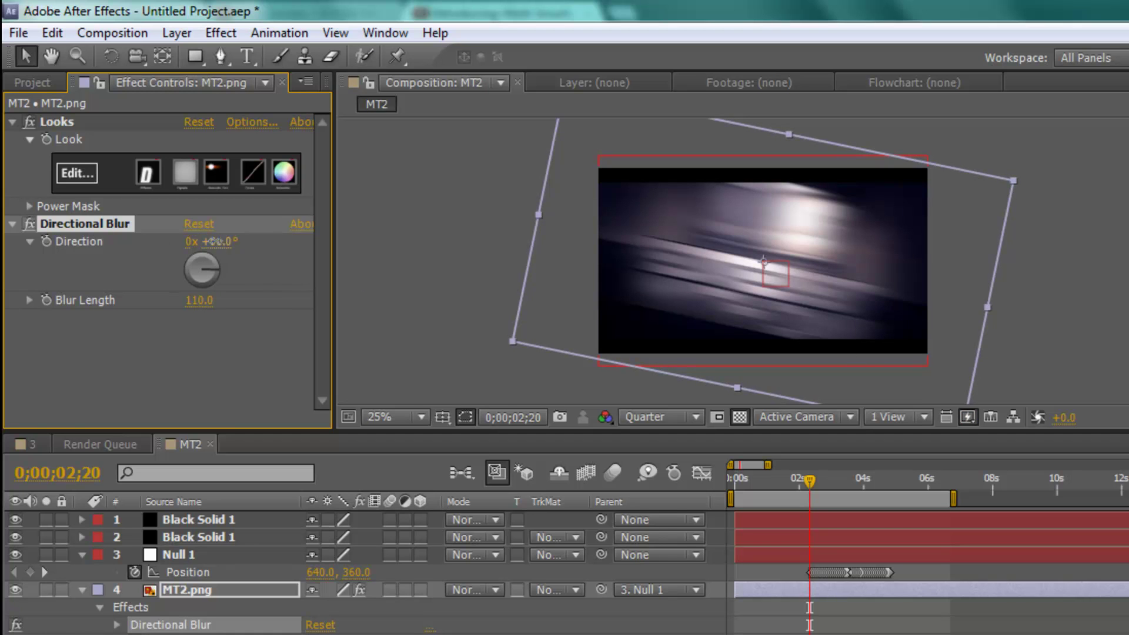
click(216, 242)
text(0)
key(Return)
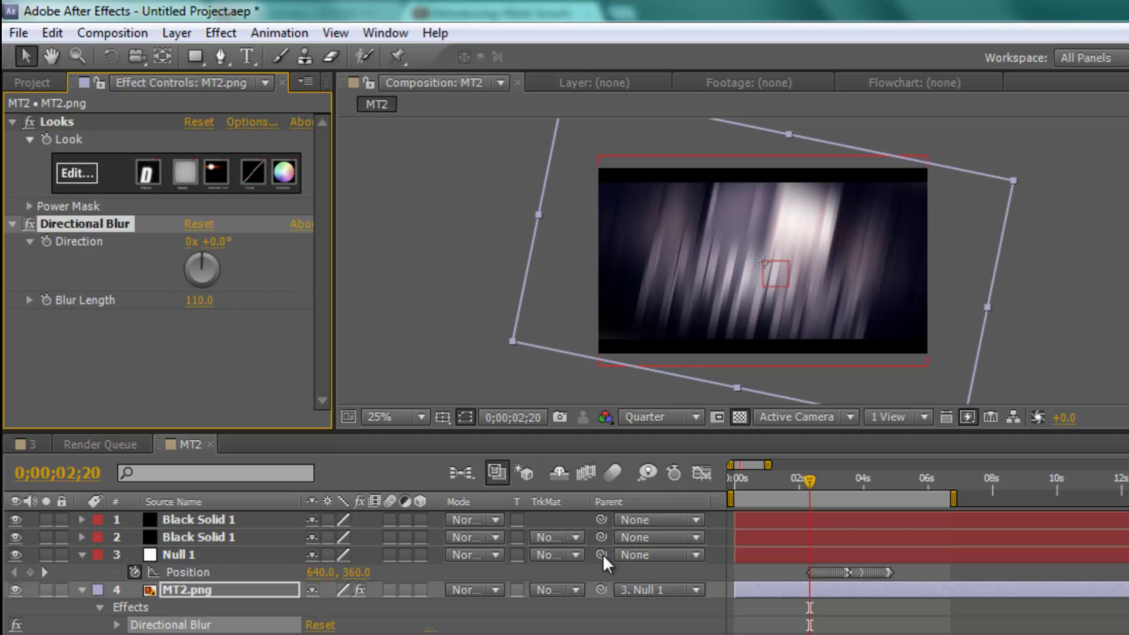
drag(766, 488, 827, 557)
click(827, 556)
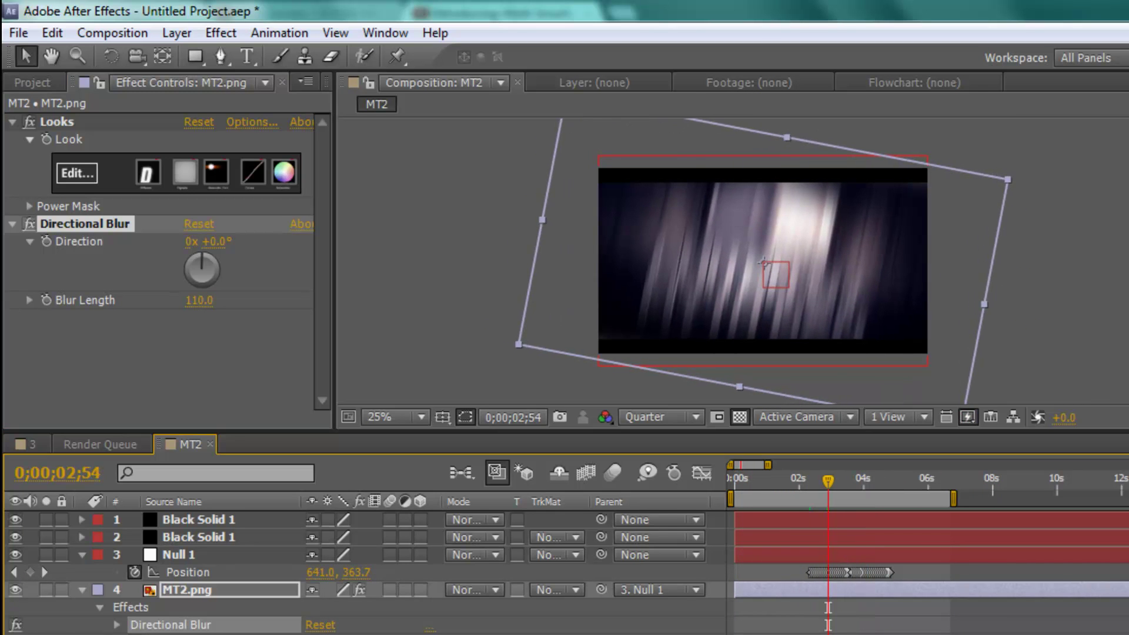
key(KP_0)
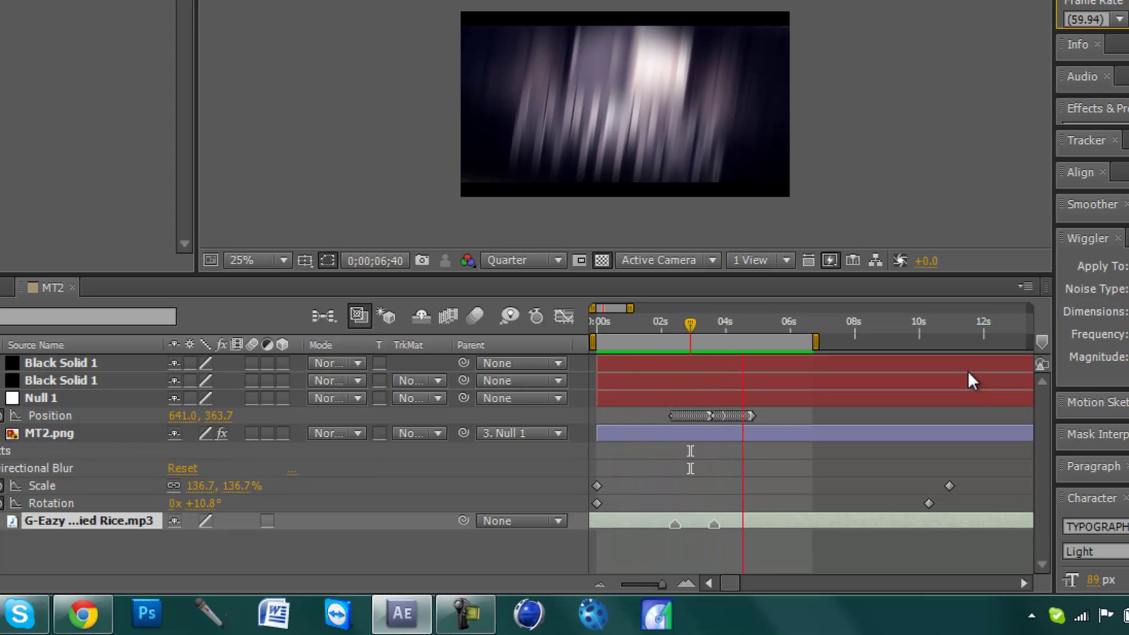
Step: Zoom the timeline in around the 2–5 second range of the title
key(space)
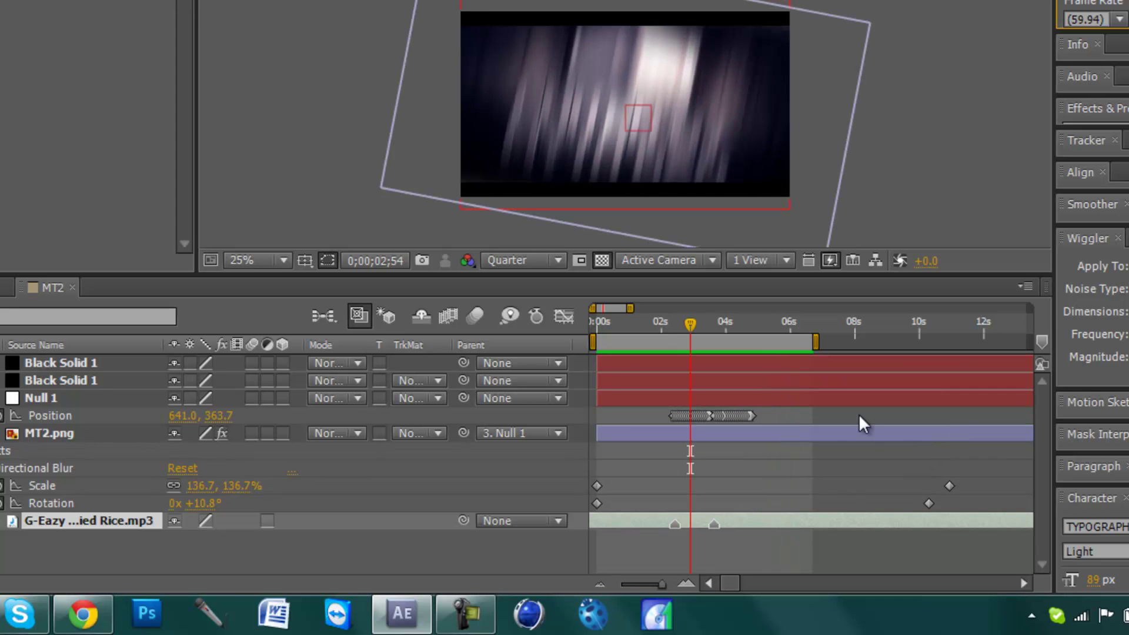
drag(665, 347, 675, 553)
click(685, 582)
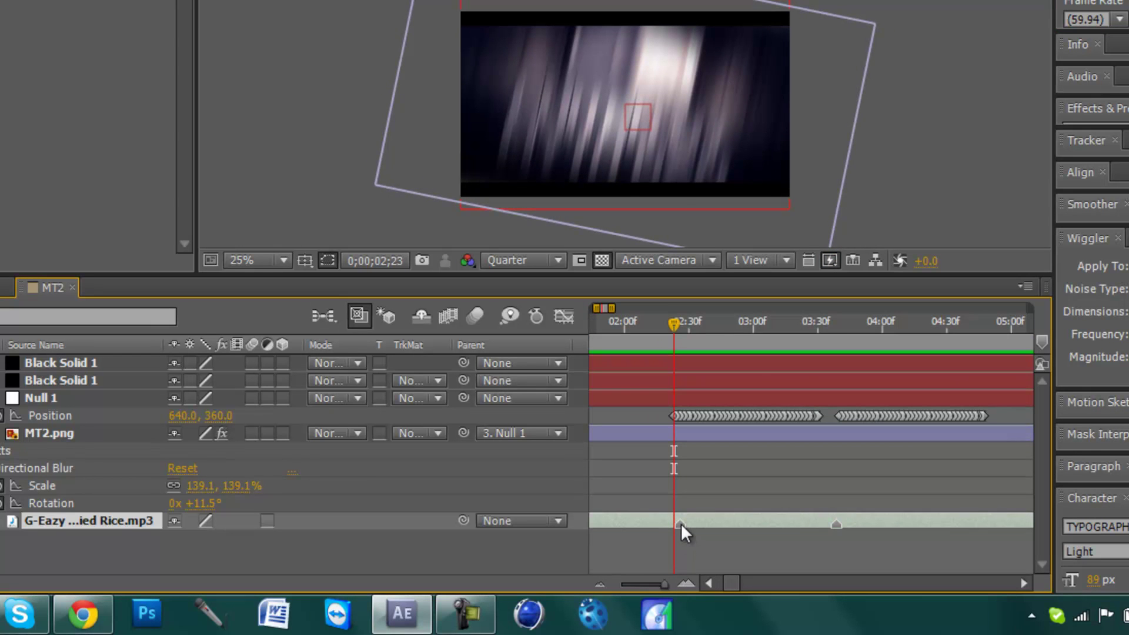
drag(674, 320, 831, 321)
click(628, 584)
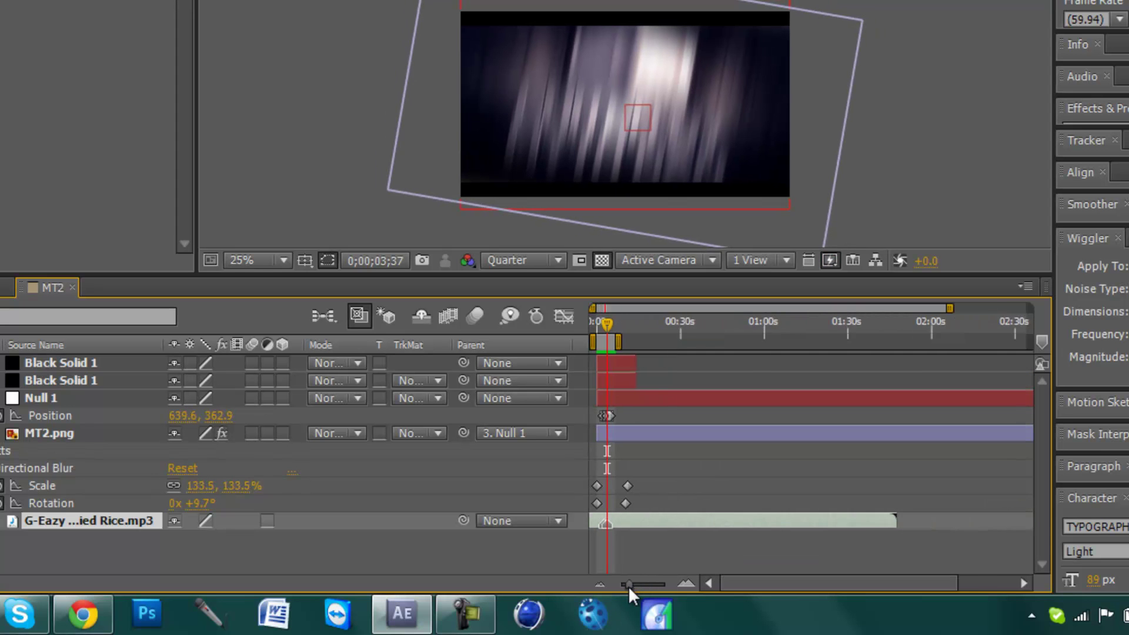
drag(626, 585, 663, 583)
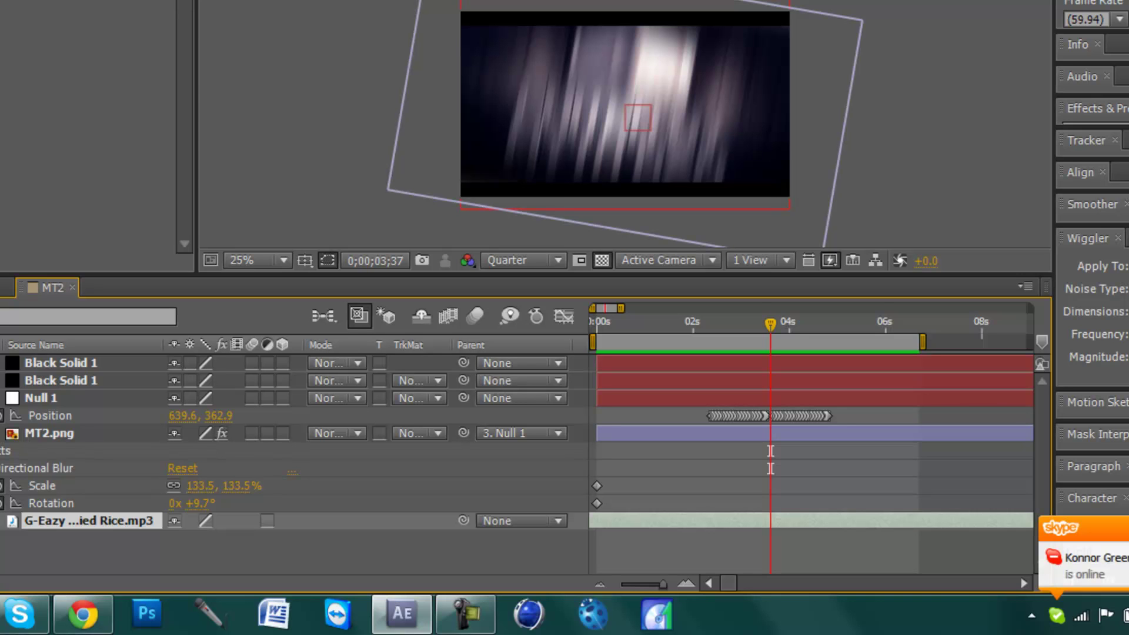
Step: Replay the title preview and return to about 2 seconds
key(KP_0)
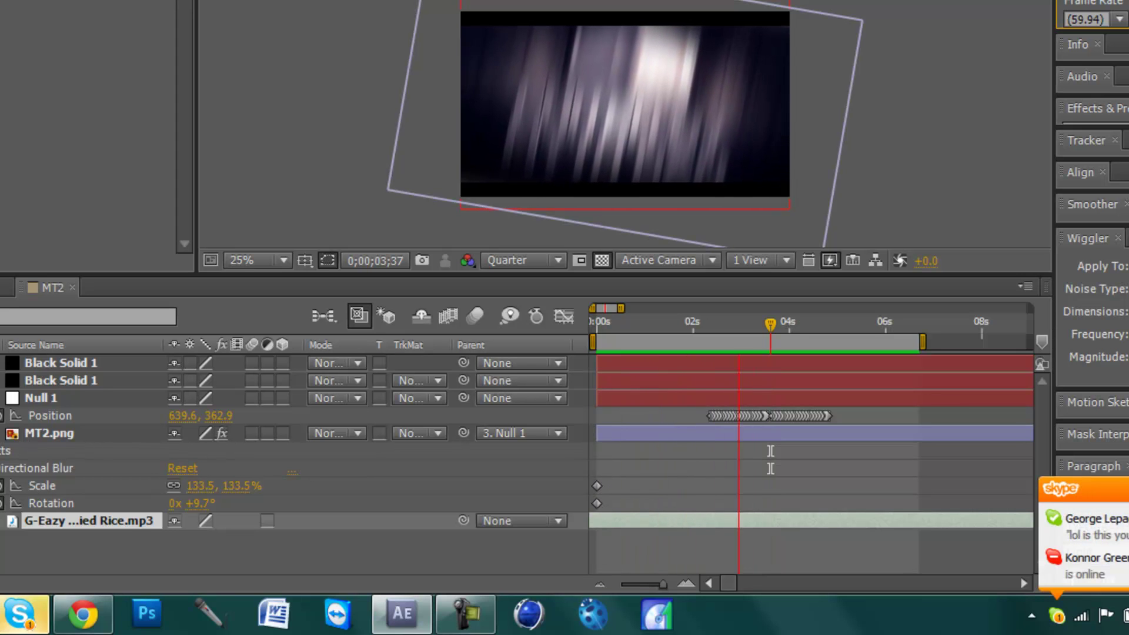
key(space)
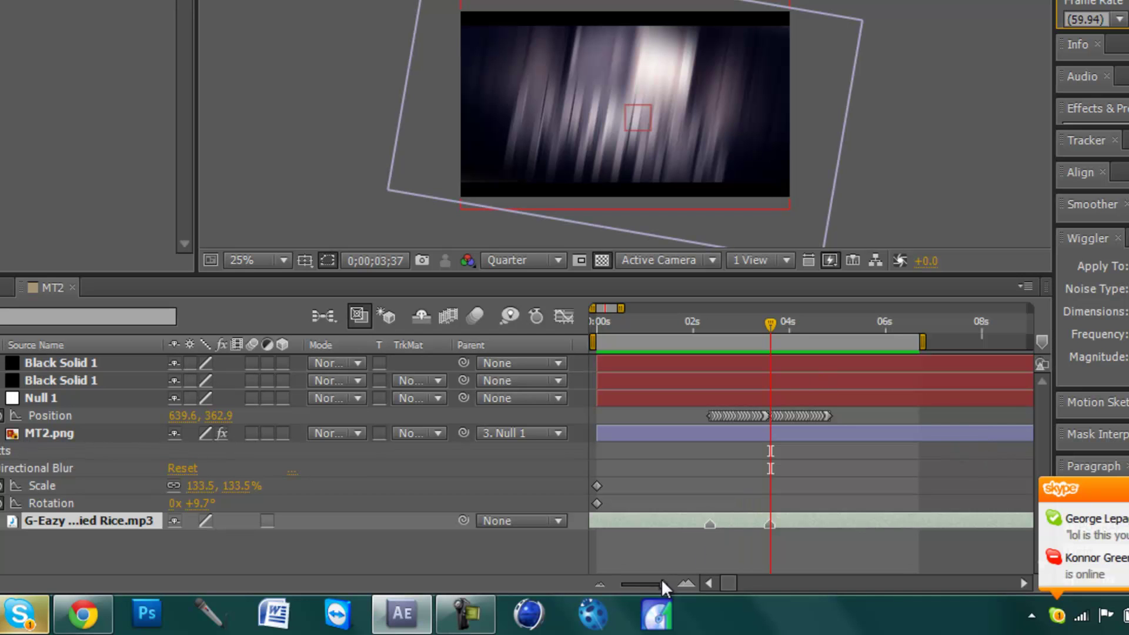
mouse_move(715, 321)
mouse_down()
mouse_move(770, 326)
mouse_move(712, 335)
mouse_up()
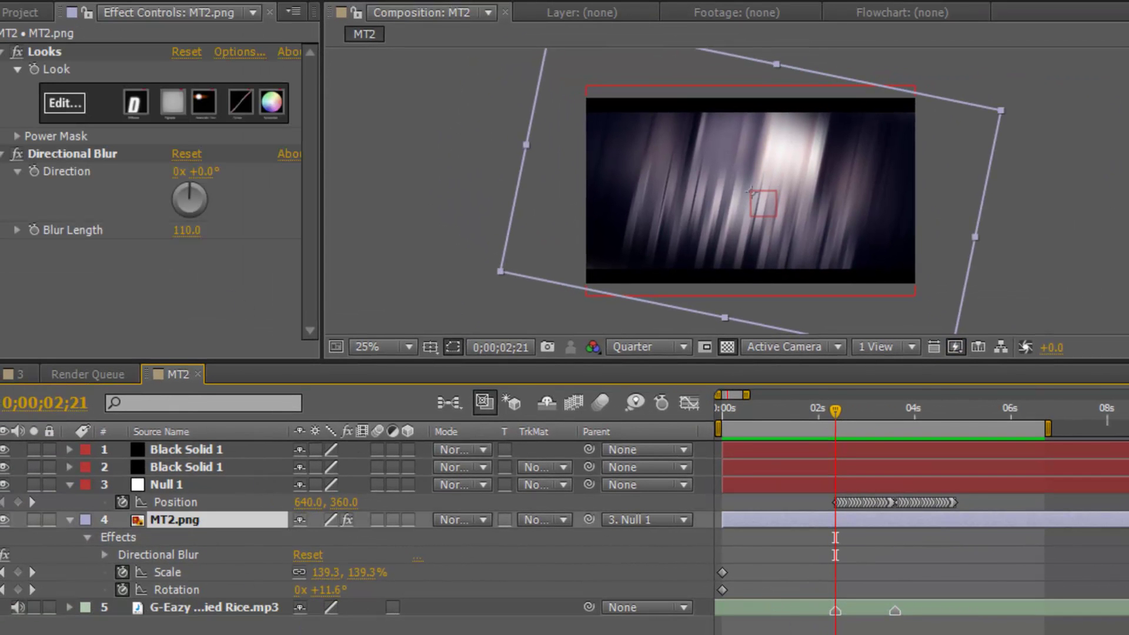
Step: Add a Blur Length keyframe of 80 on MT2.png at 2;21
key(equal)
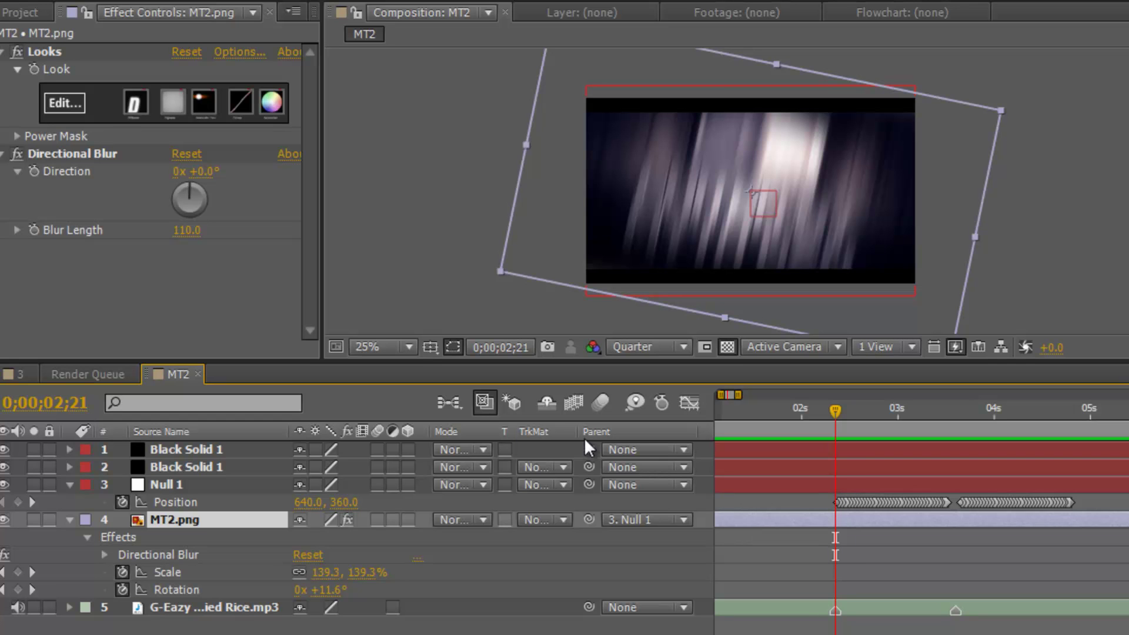
click(186, 230)
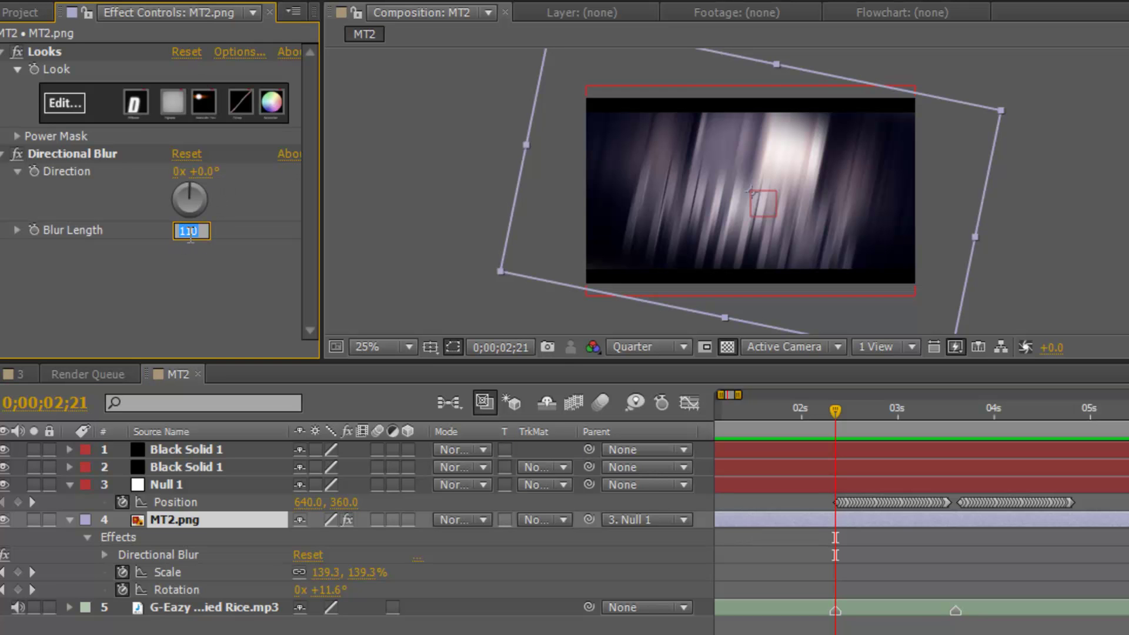
text(80)
key(Return)
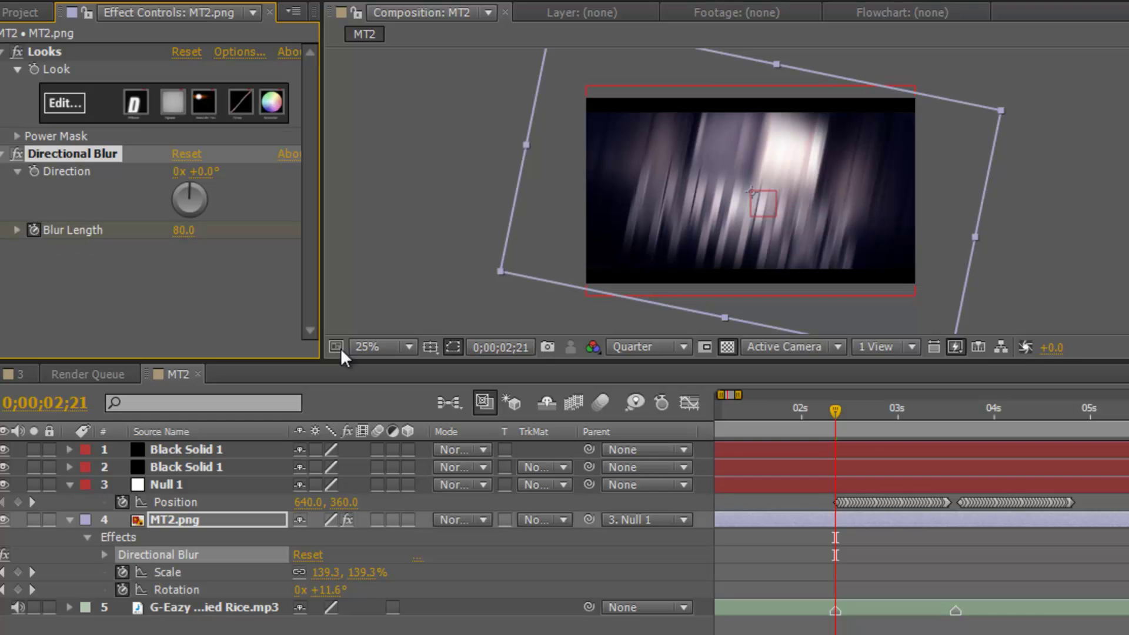
click(34, 230)
Step: Key Blur Length to 0 at 2;18, then go to 3;23 to edit it
key(Page_Up)
key(Page_Up)
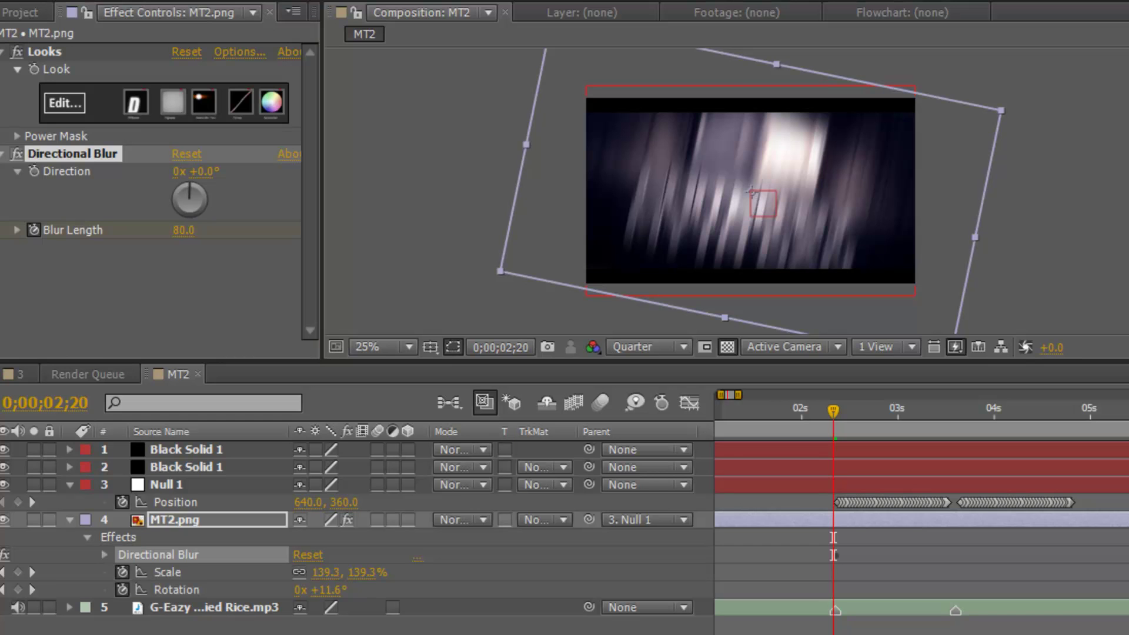
key(Page_Up)
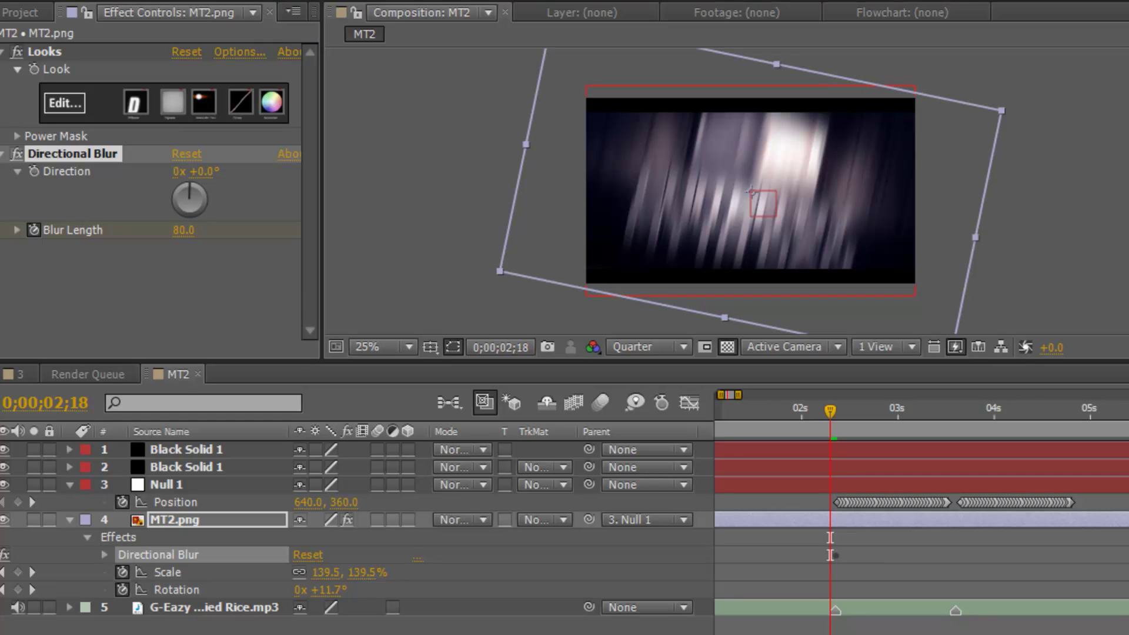
click(179, 231)
text(0)
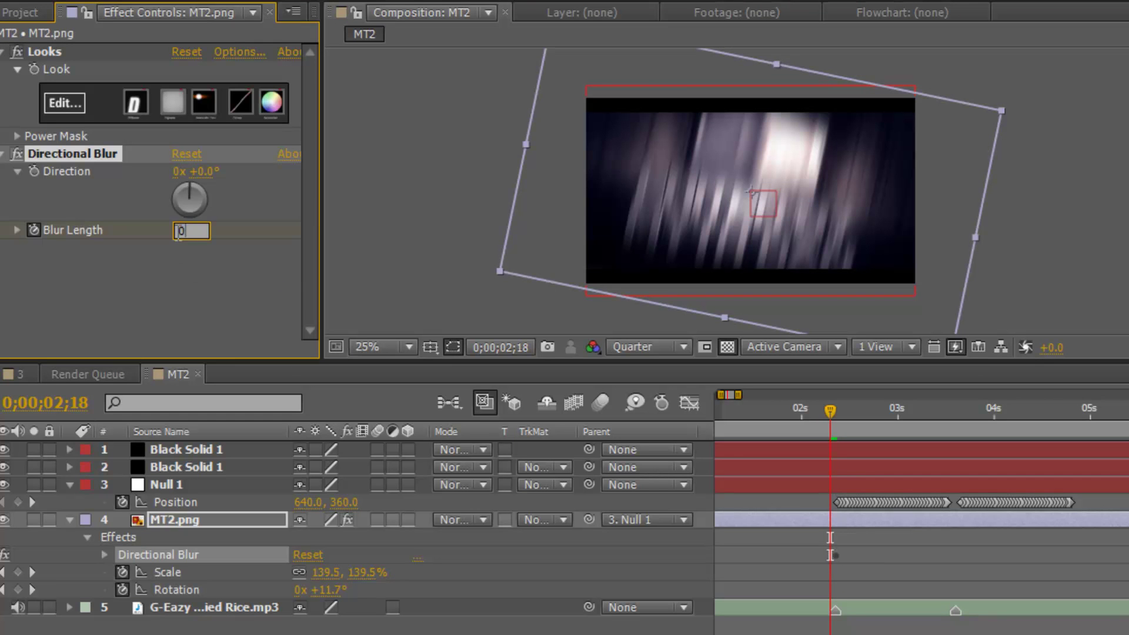
key(Return)
drag(890, 413, 934, 413)
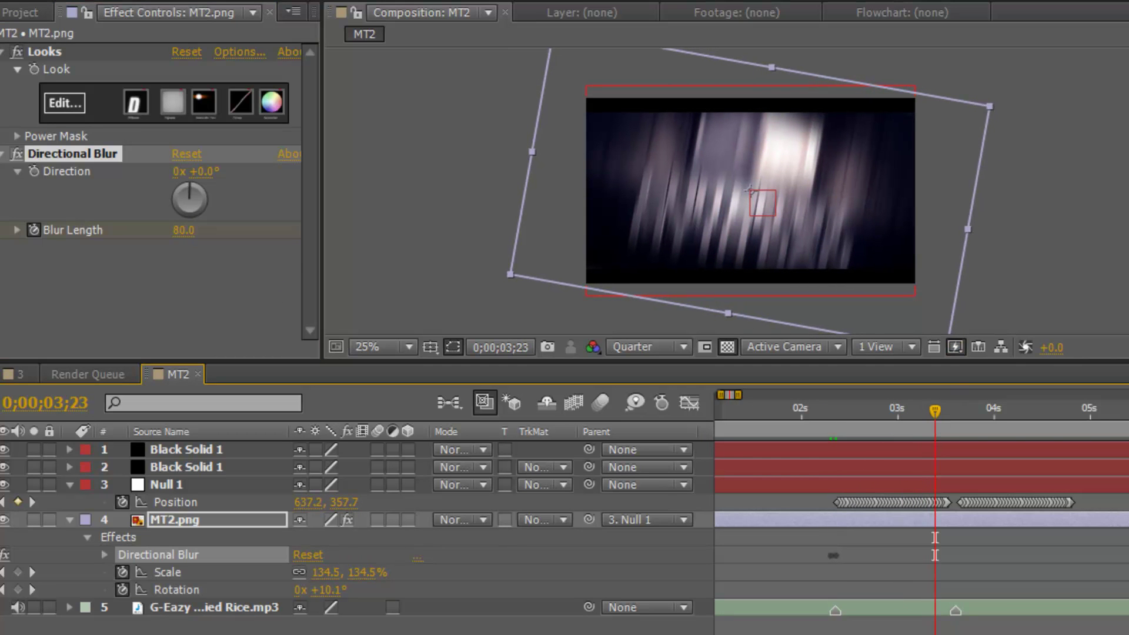
click(184, 231)
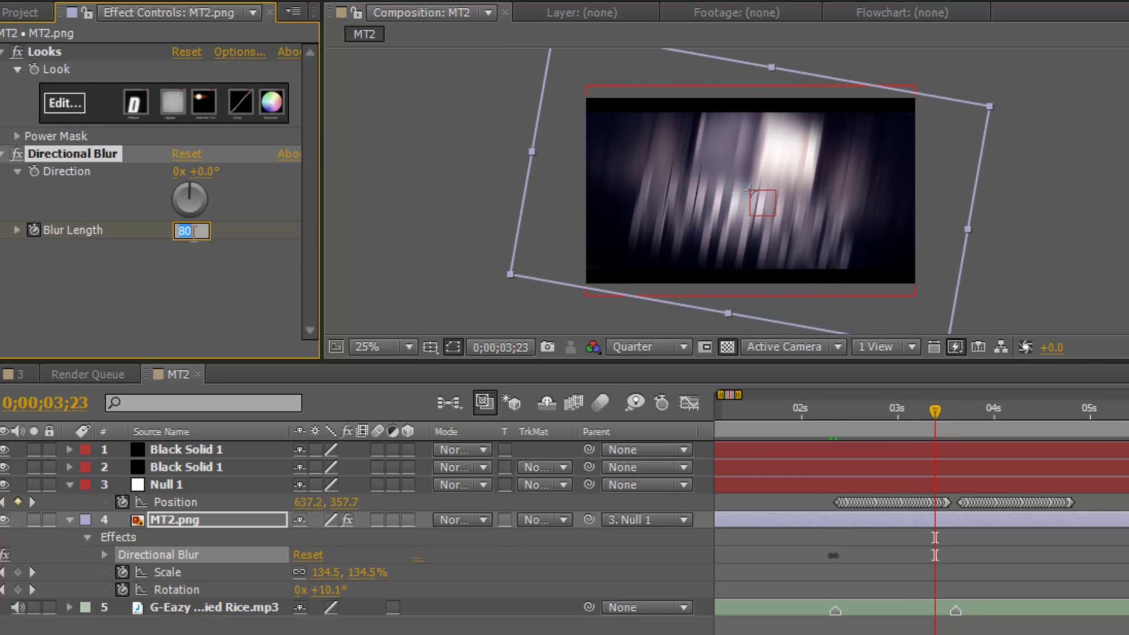
Step: Set MT2.png's Blur Length back to 0 at 3;23
text(0)
key(Return)
click(225, 508)
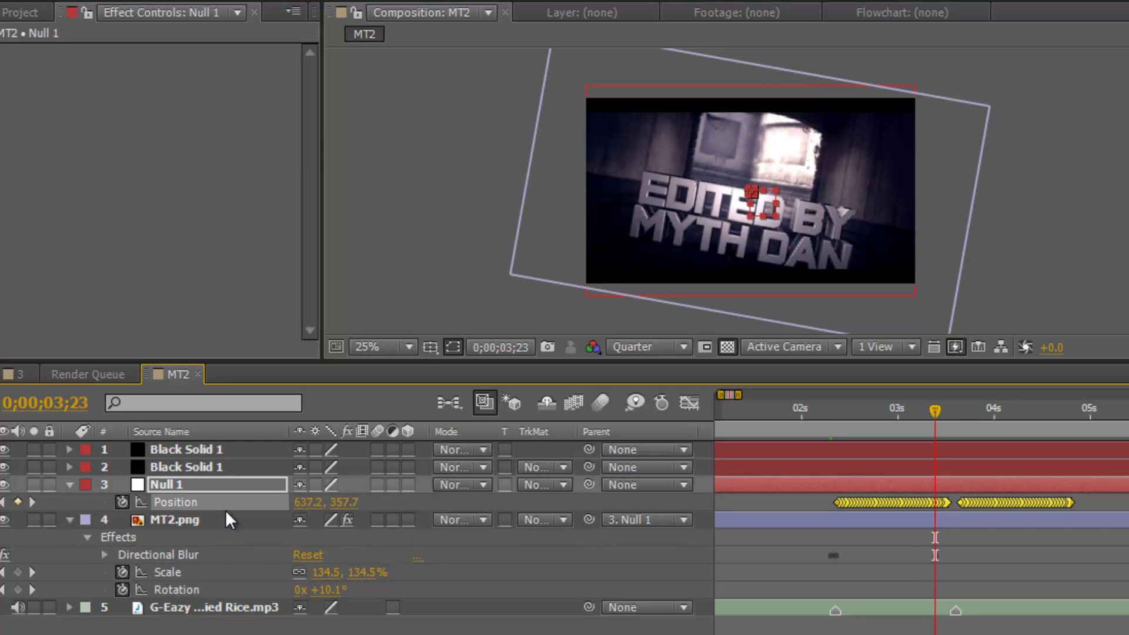
click(230, 520)
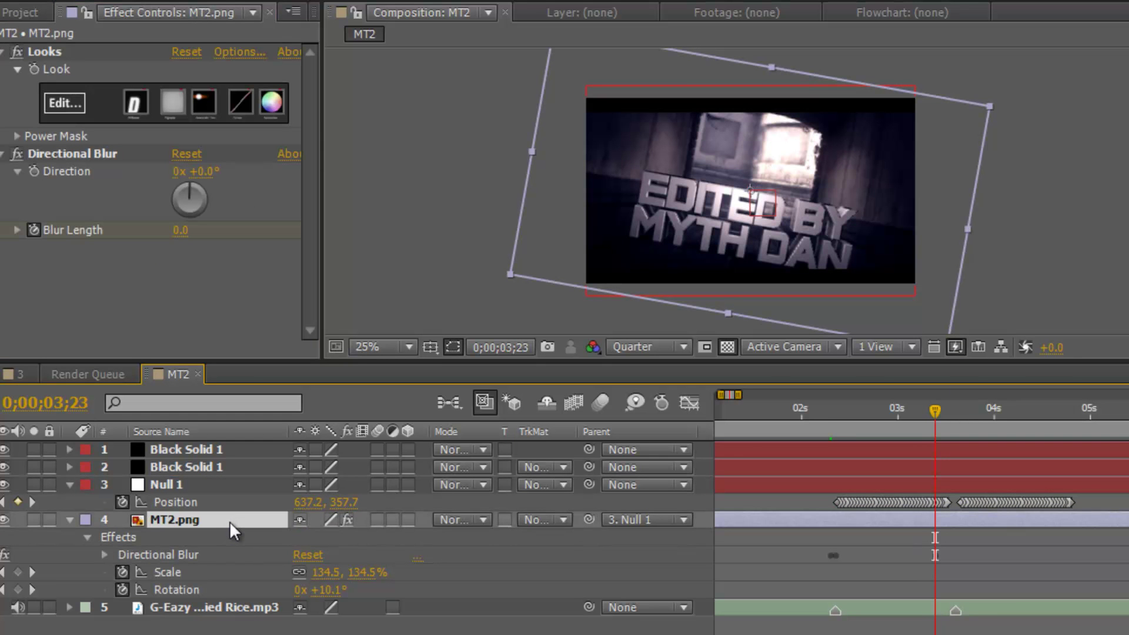
Step: Copy the Blur Length keyframes and paste them at the next beat, around 3;34
key(u)
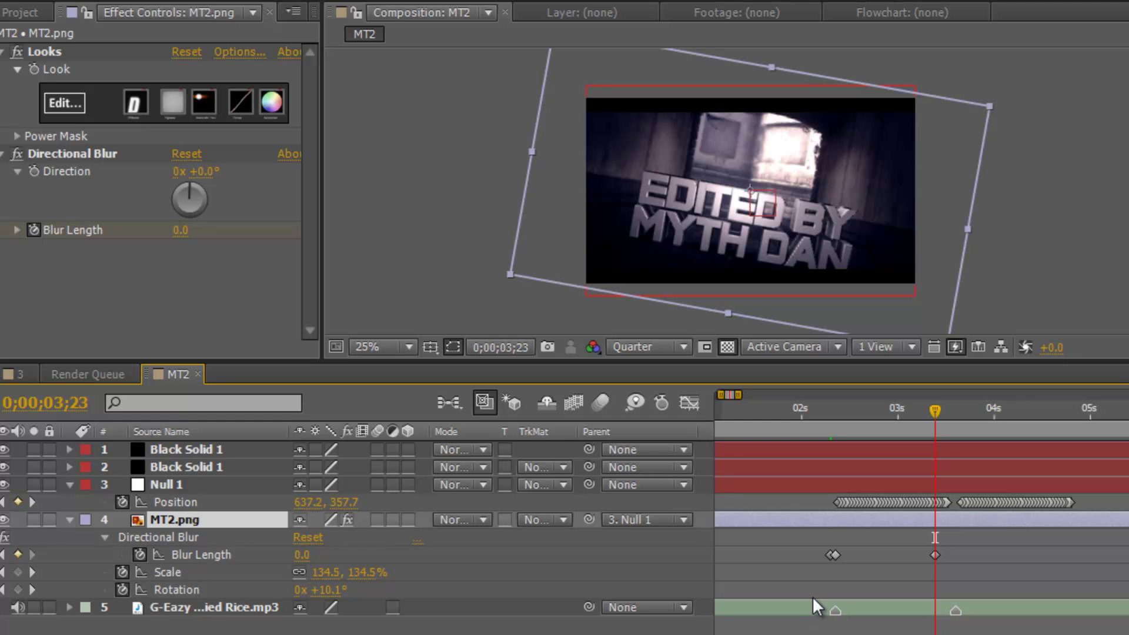
drag(797, 548, 958, 562)
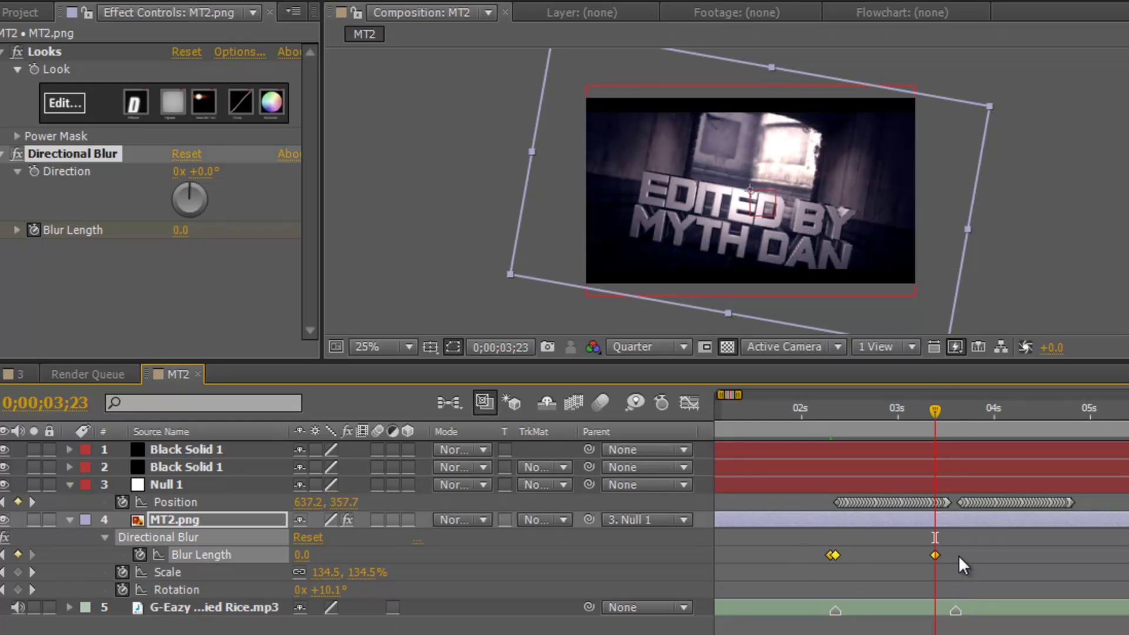
drag(936, 410, 953, 406)
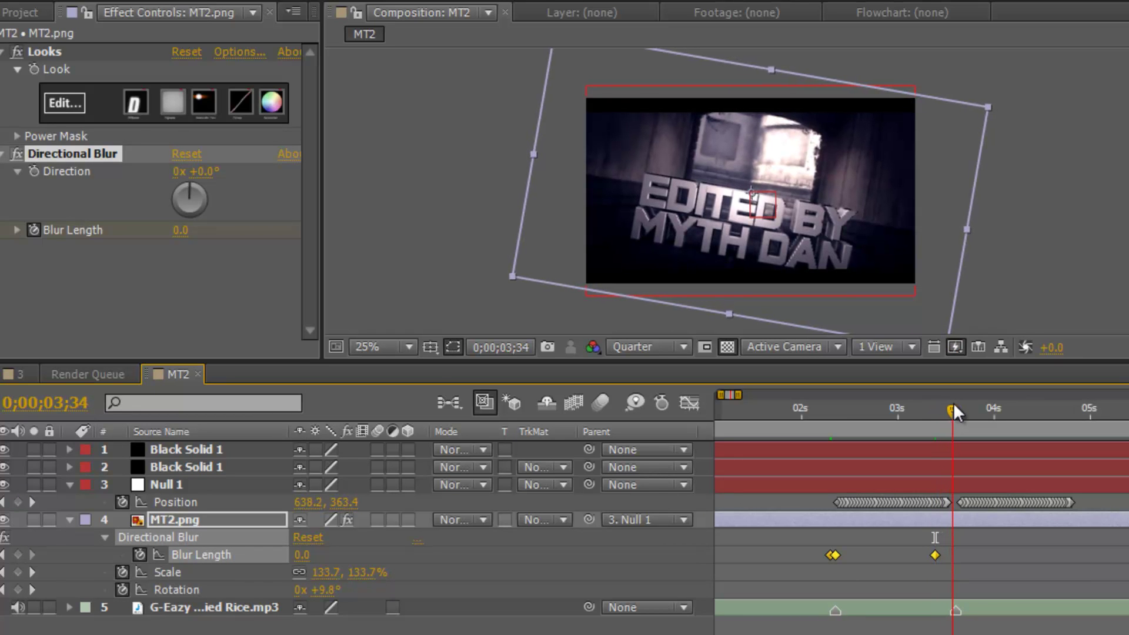
key(ctrl+v)
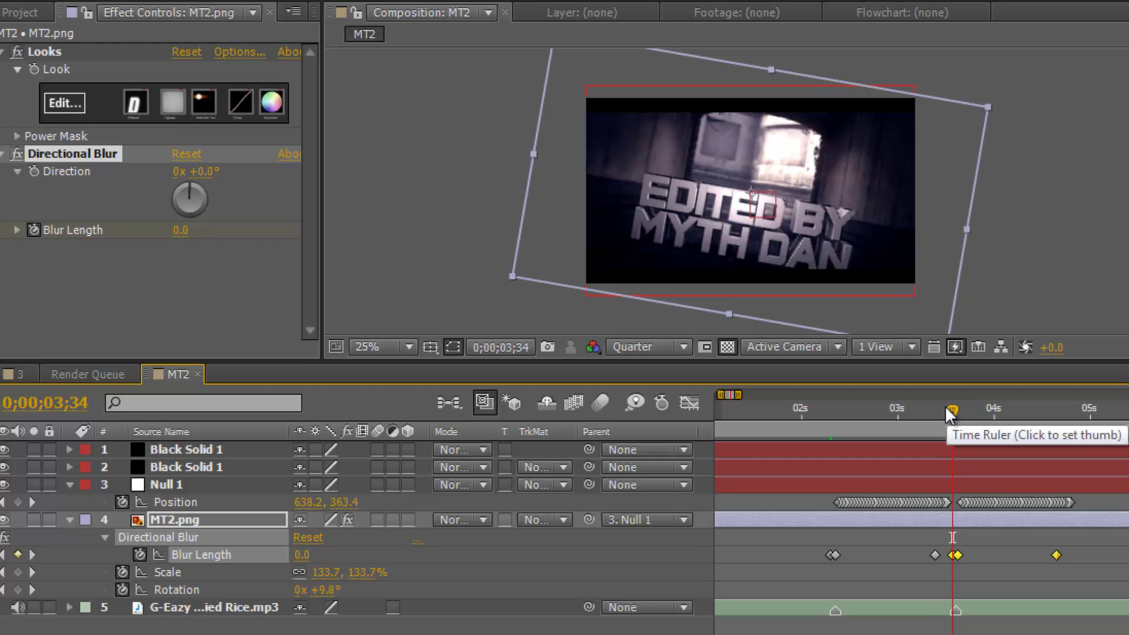
drag(944, 404, 1044, 407)
key(semicolon)
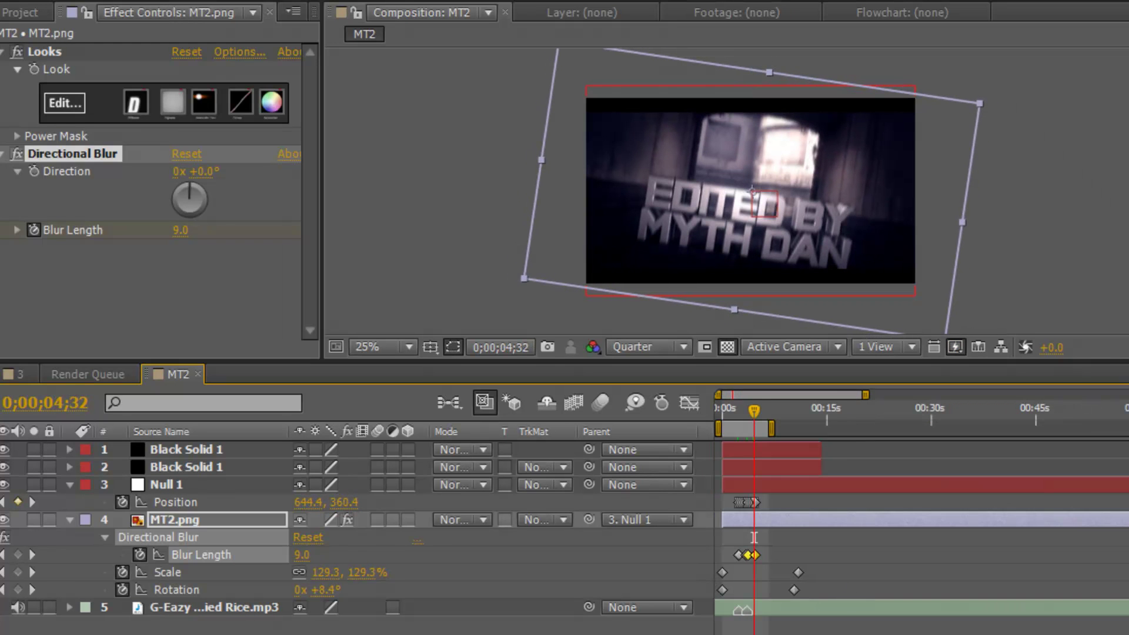
key(space)
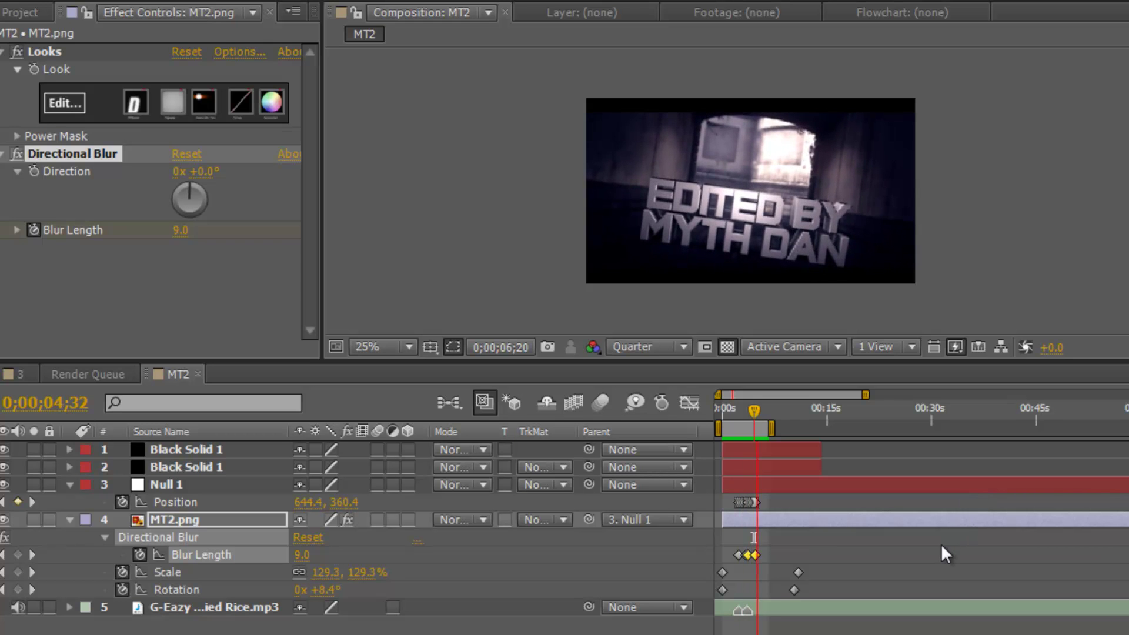
key(space)
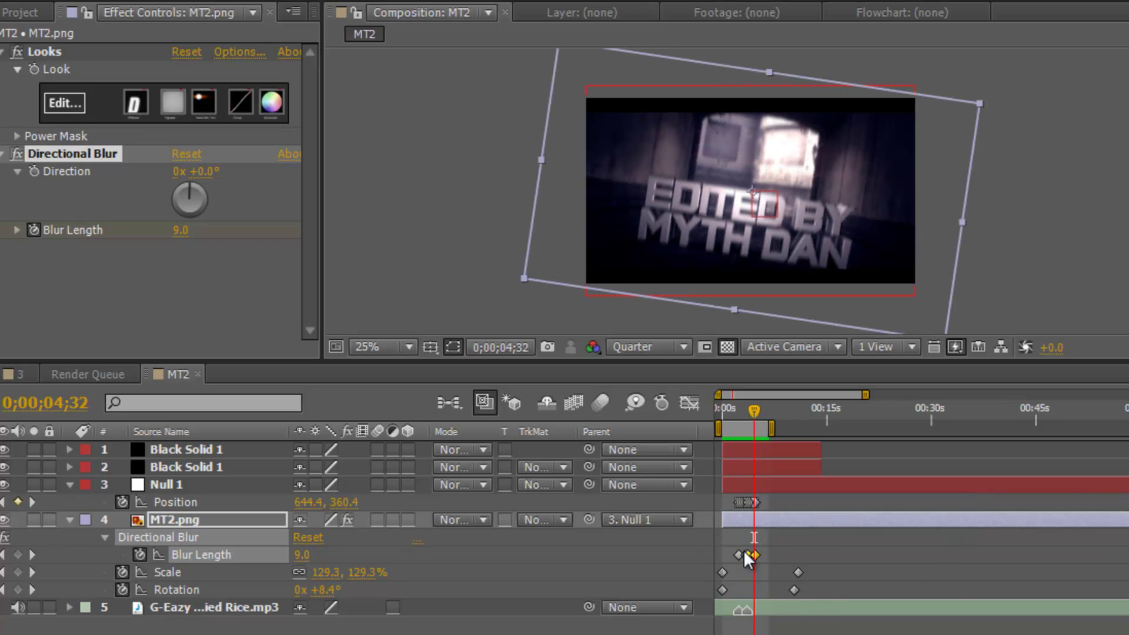
scroll(753, 537, up, 4)
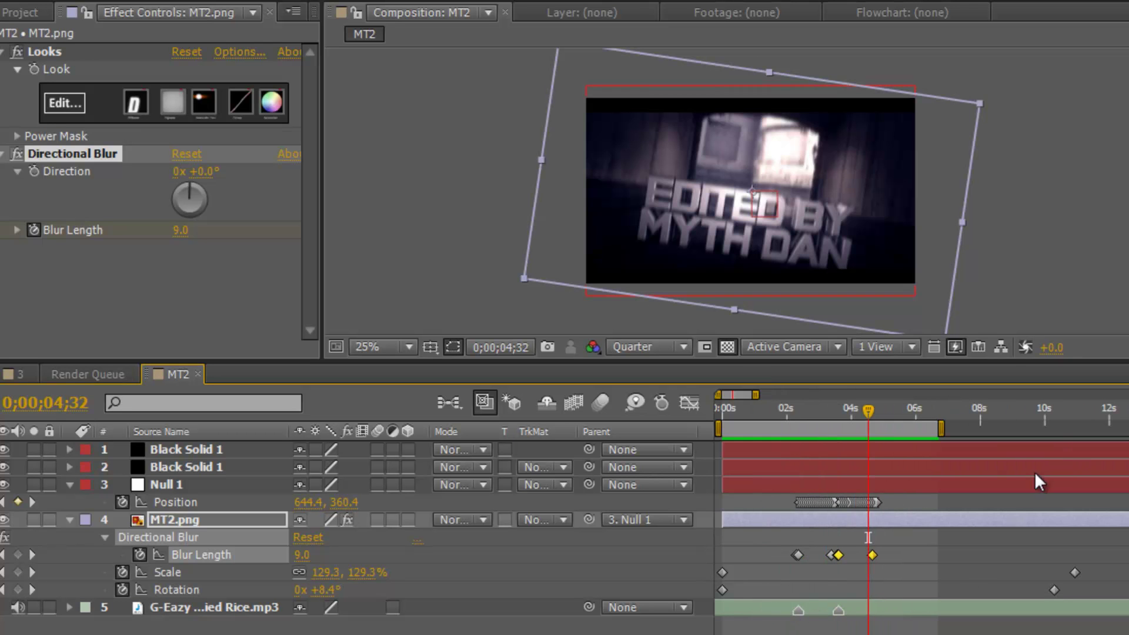
drag(862, 417, 881, 457)
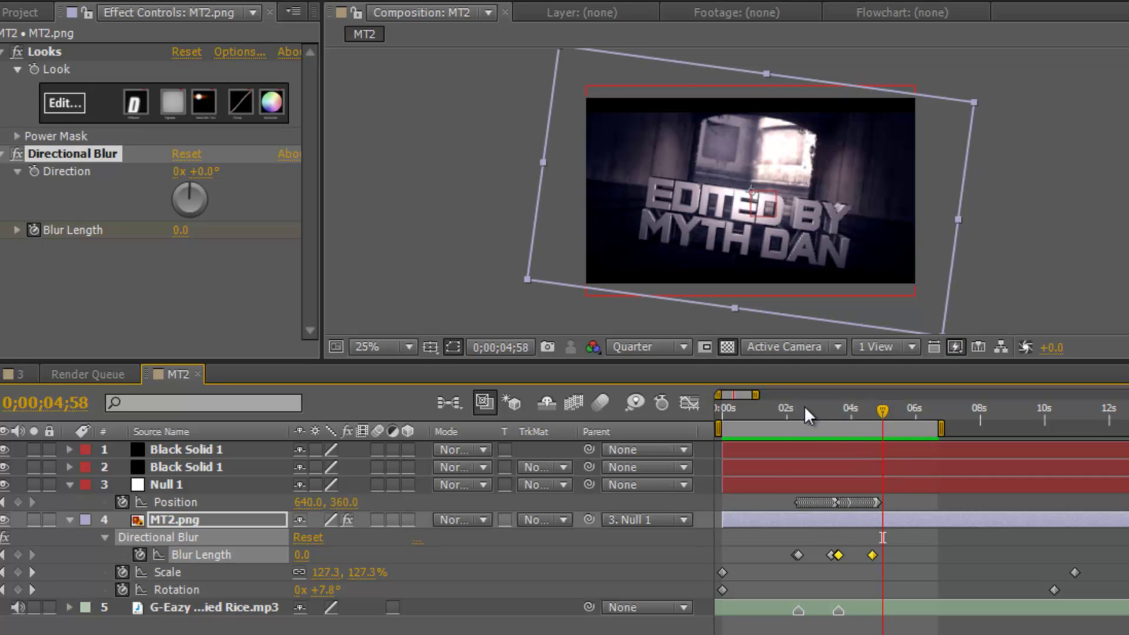
drag(781, 408, 849, 420)
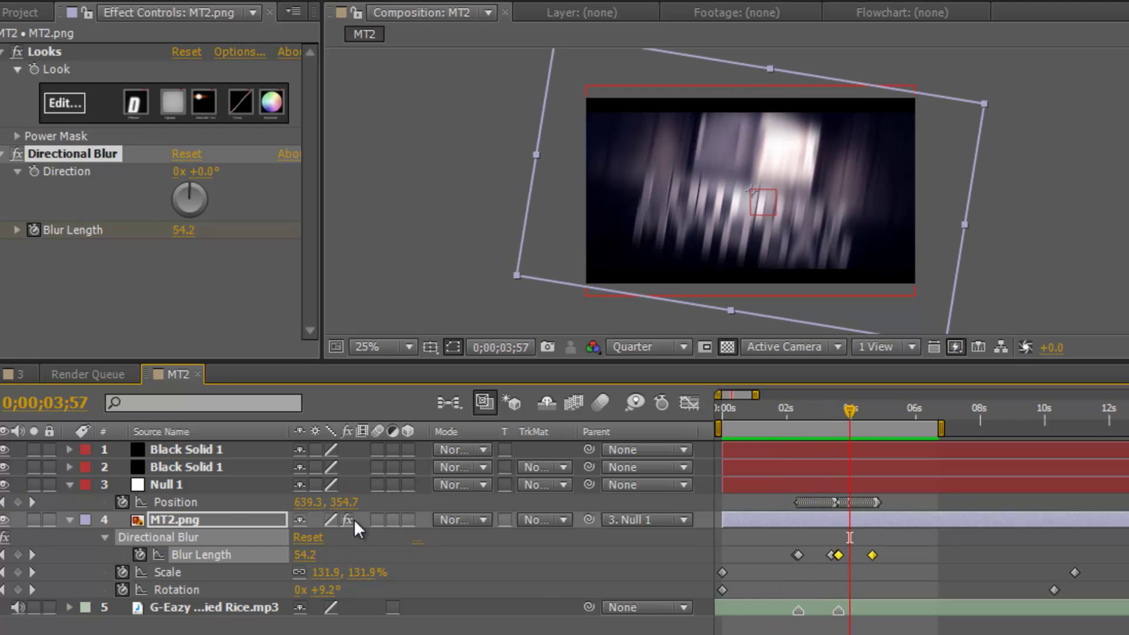
click(213, 486)
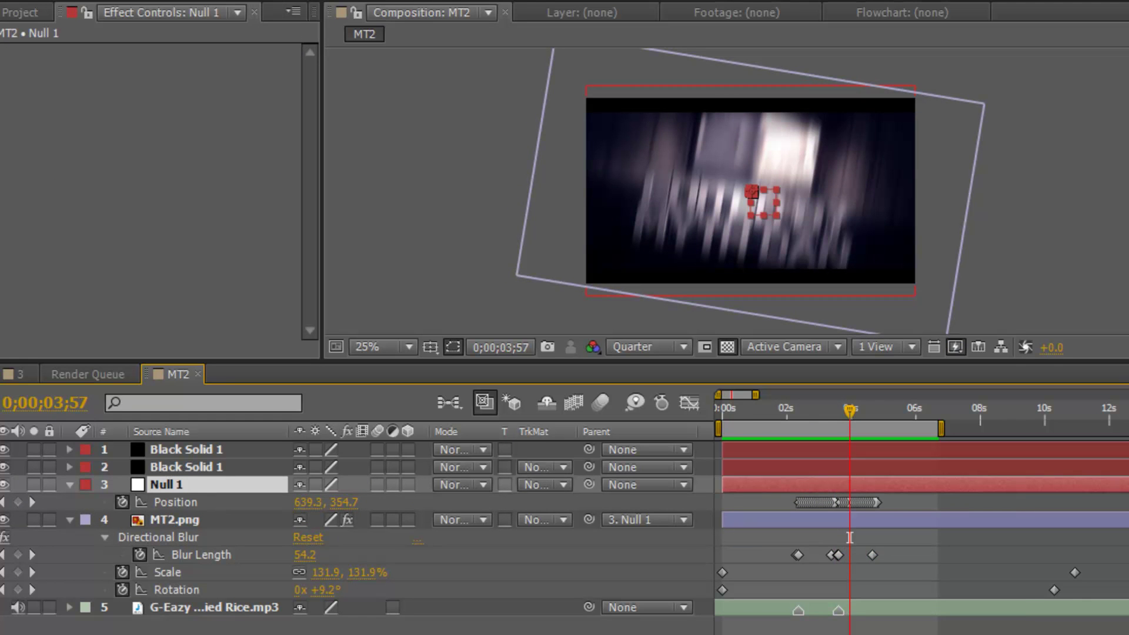
key(equal)
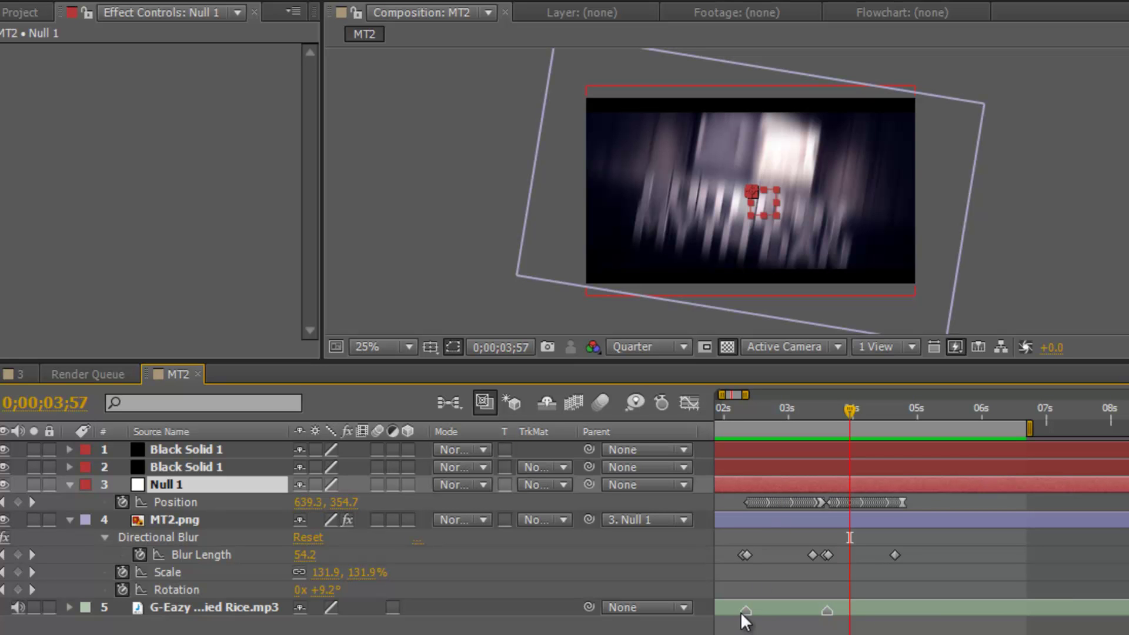
scroll(849, 537, left, 3)
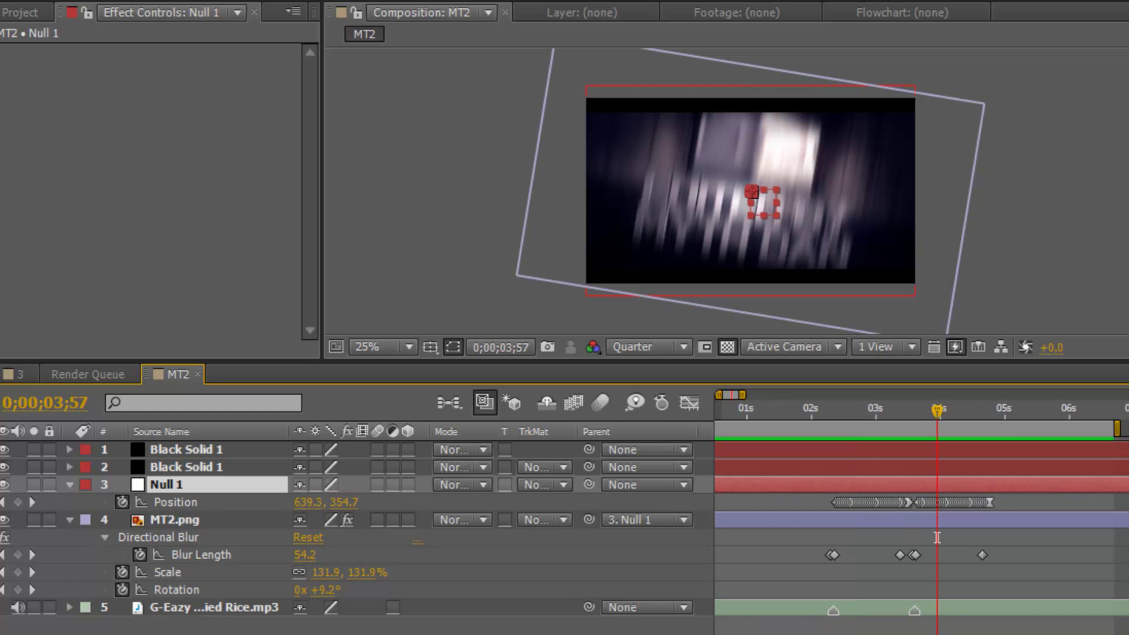
click(833, 411)
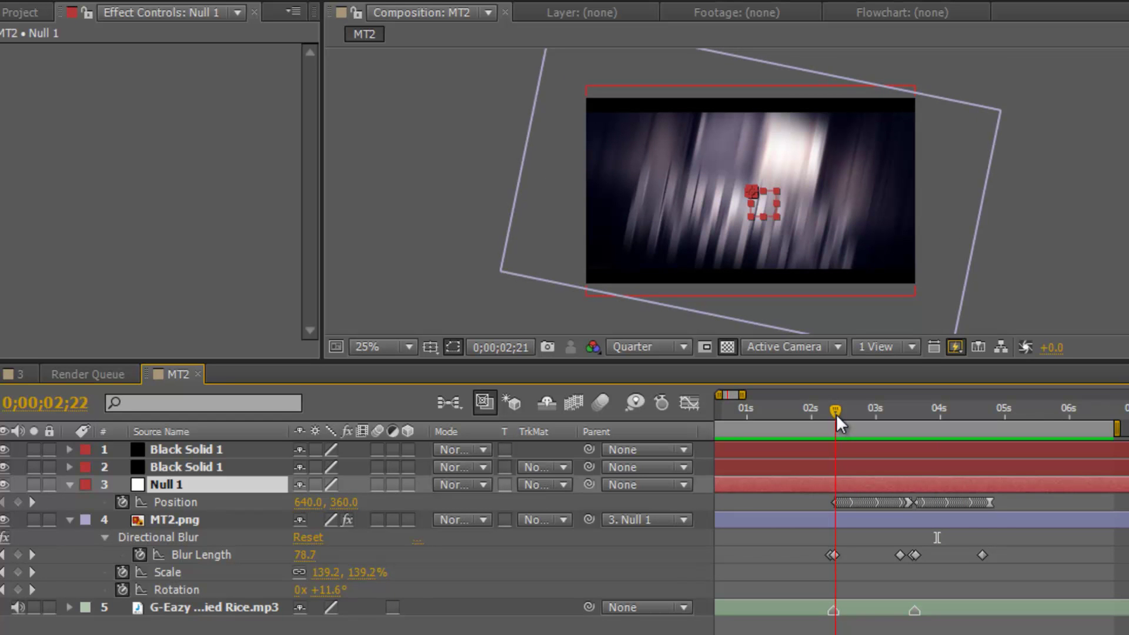
drag(836, 414, 839, 413)
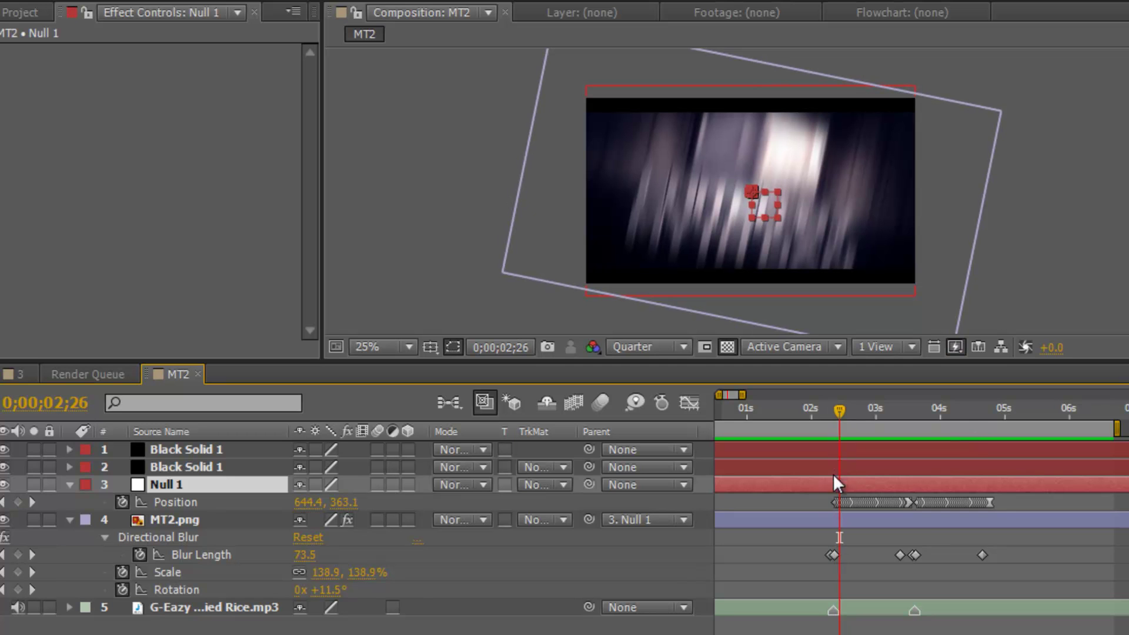
drag(826, 500, 893, 518)
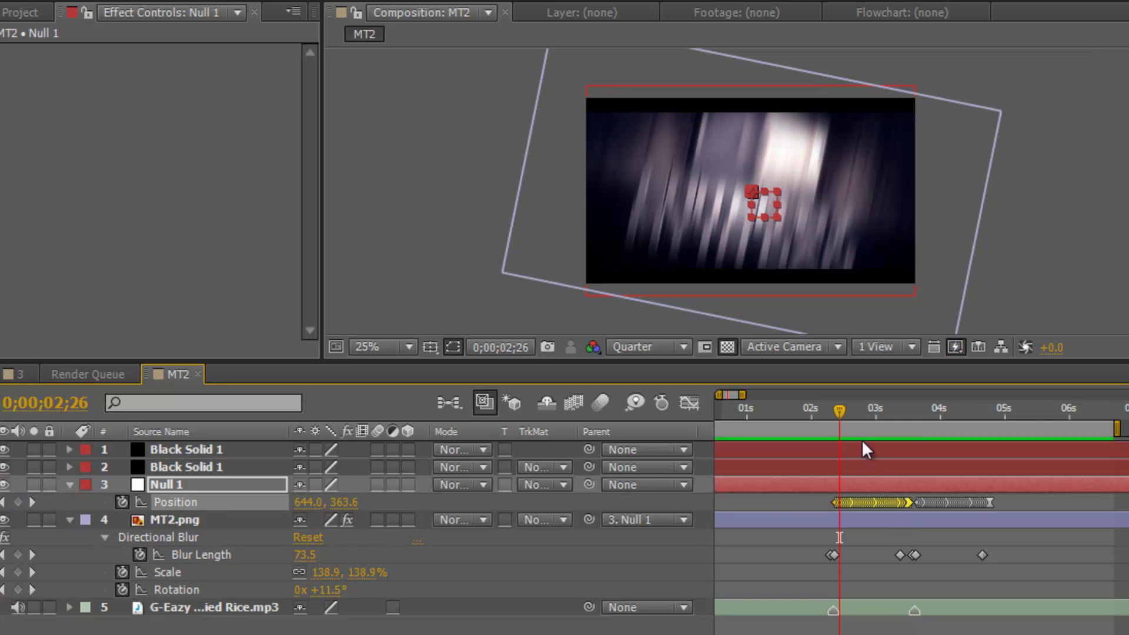
drag(841, 410, 831, 410)
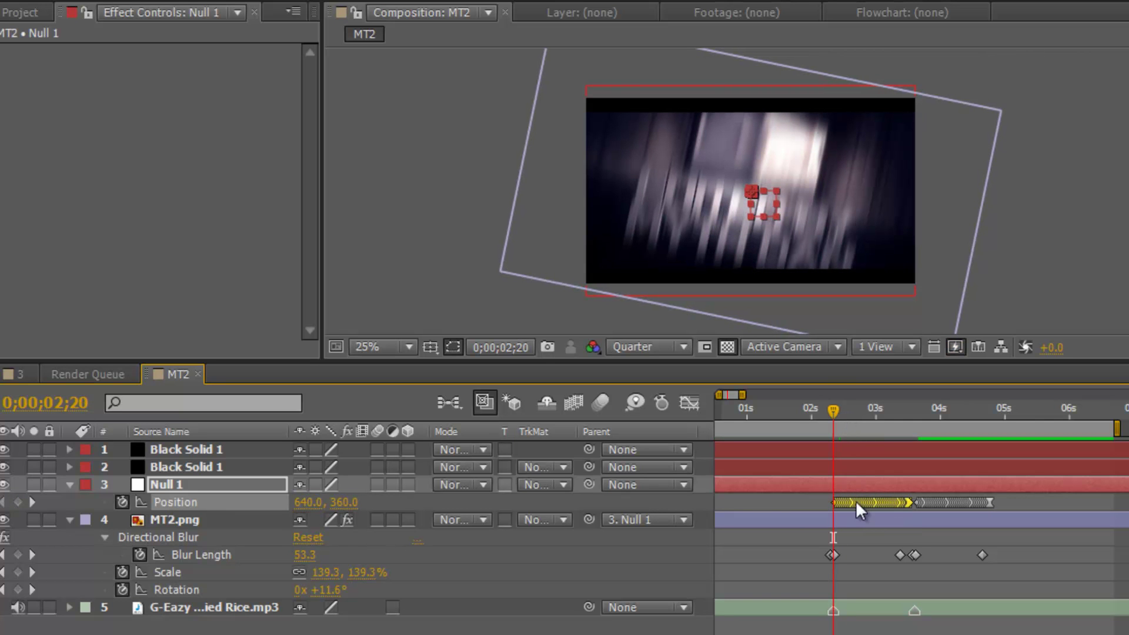
click(1024, 492)
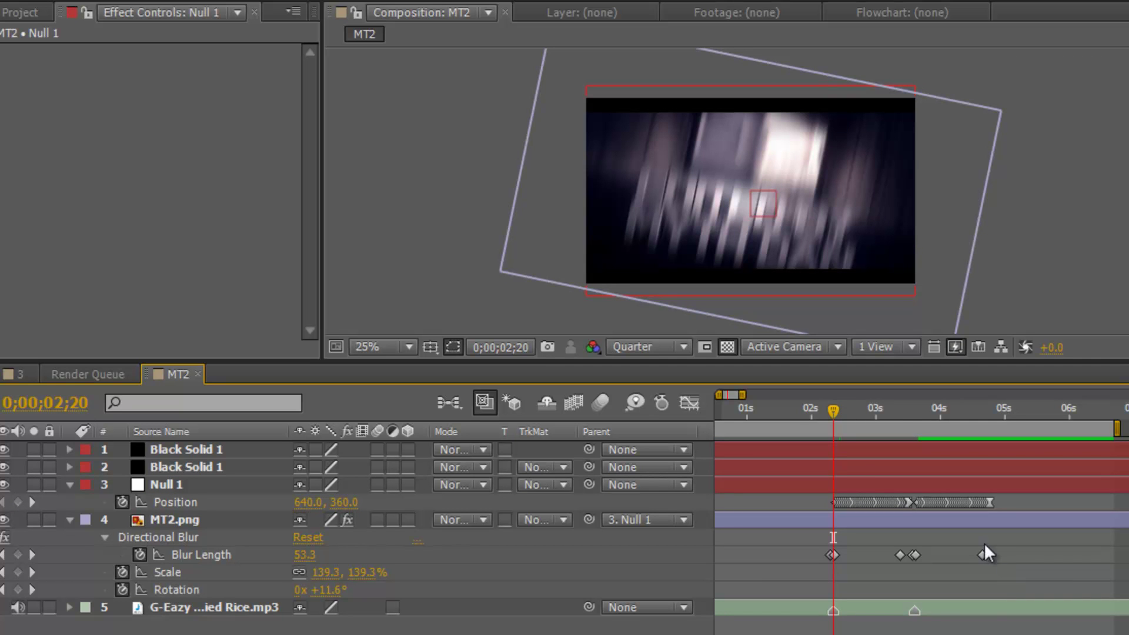
drag(849, 407, 977, 483)
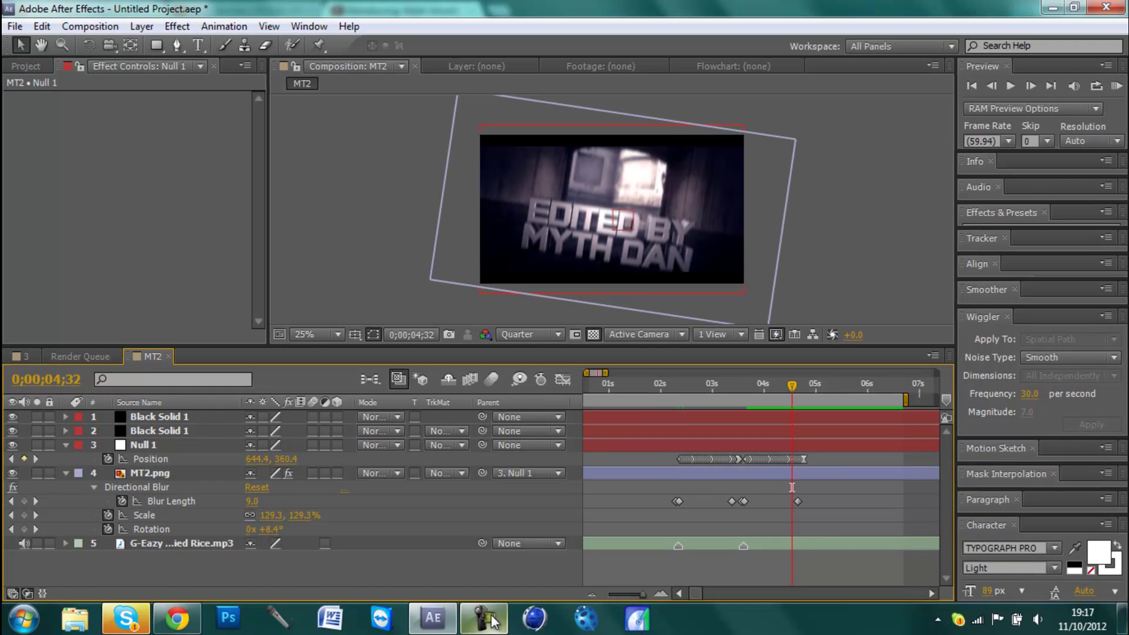
click(492, 621)
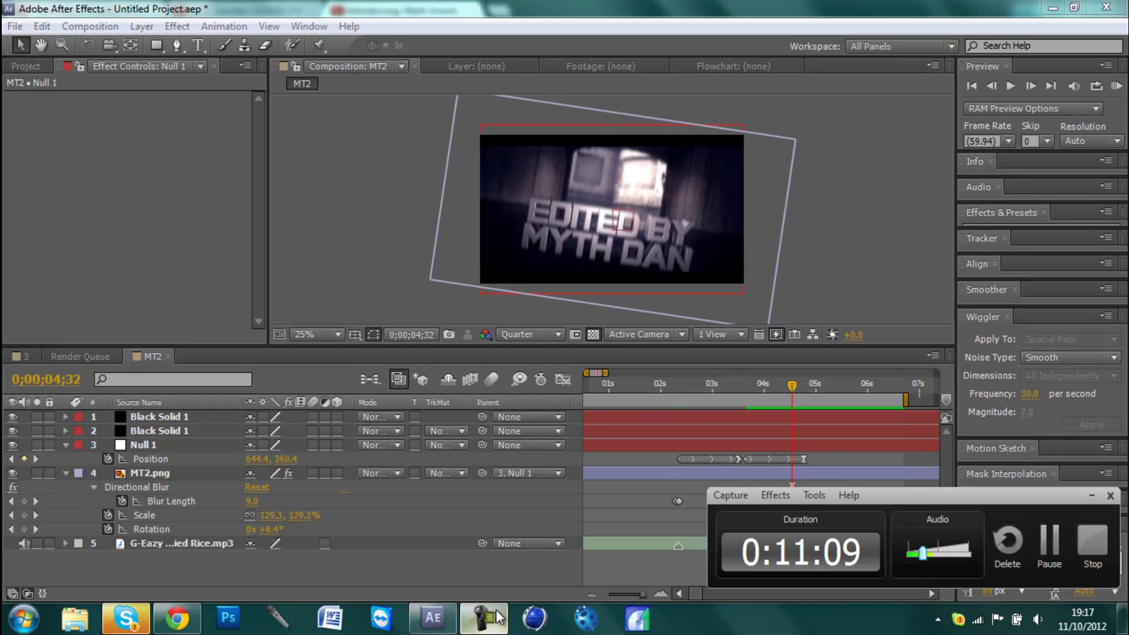